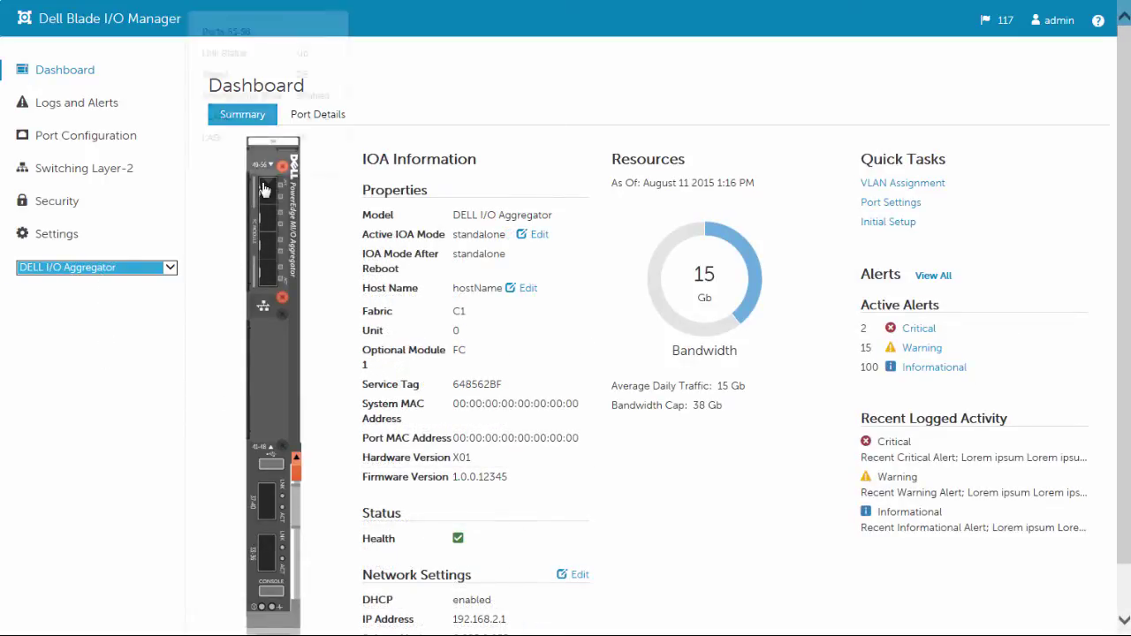
Inspect the port groups shown on the aggregator's device image.
{"action": "mouse_move", "coordinate": [267, 189]}
{"action": "mouse_move", "coordinate": [268, 224]}
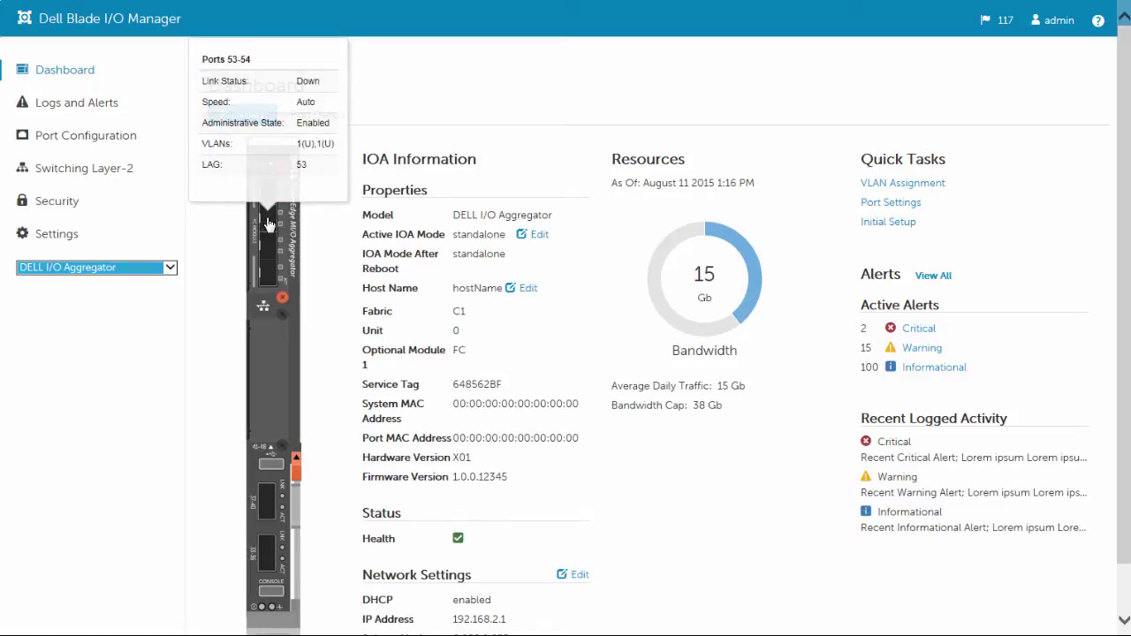
{"action": "mouse_move", "coordinate": [266, 243]}
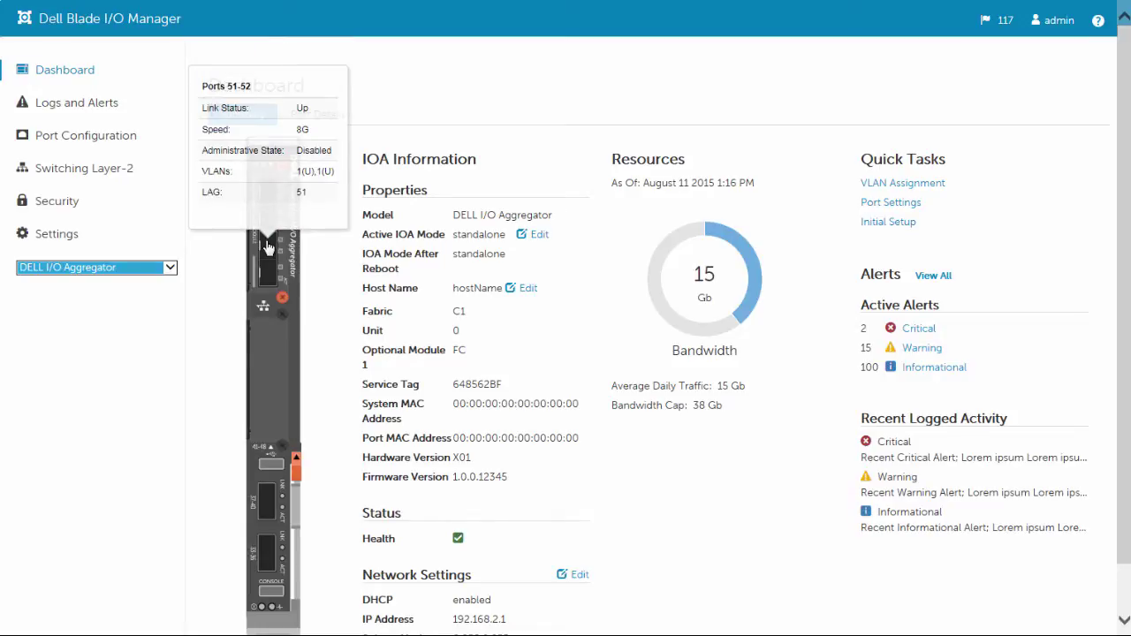
{"action": "mouse_move", "coordinate": [270, 273]}
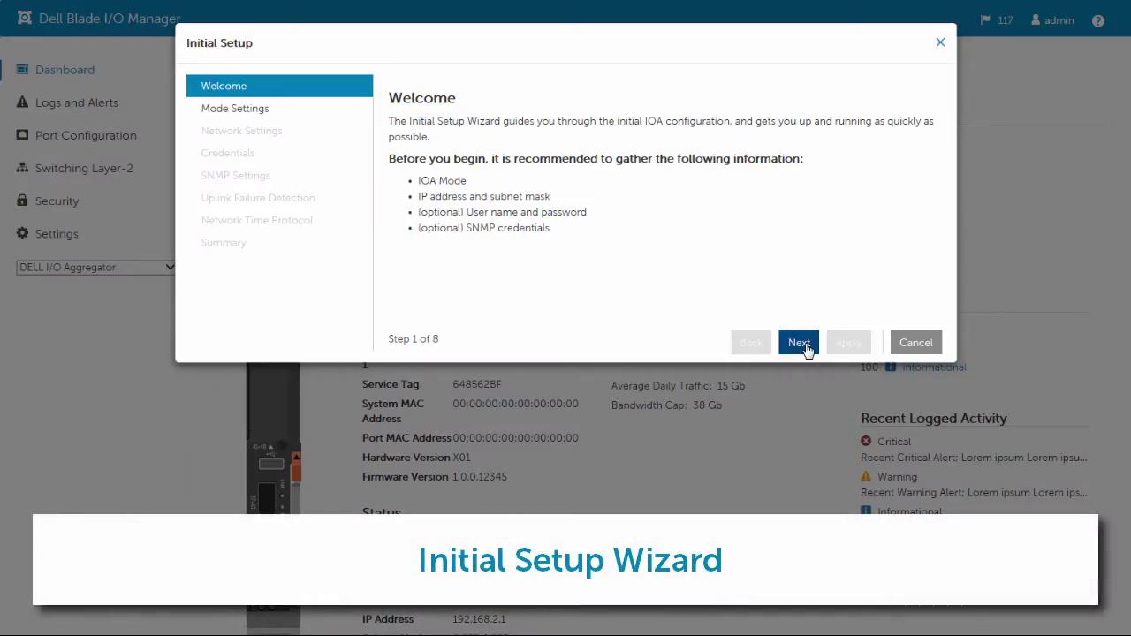
Keep standalone mode and accept the default network settings in the wizard.
{"action": "left_click", "coordinate": [799, 343]}
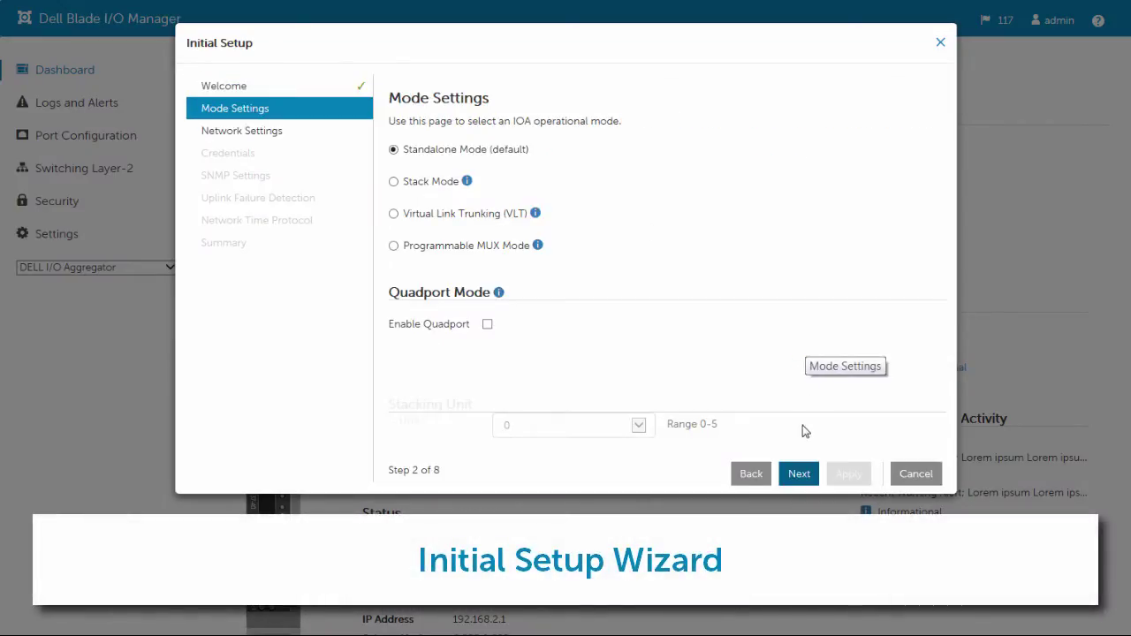
{"action": "left_click", "coordinate": [802, 475]}
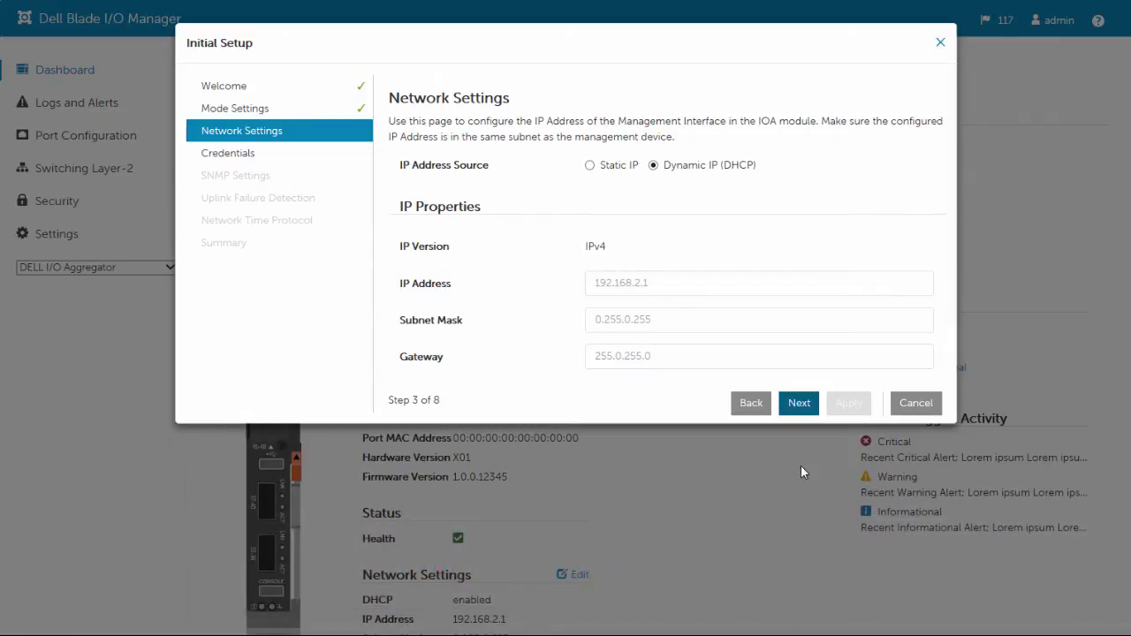
{"action": "left_click", "coordinate": [794, 404]}
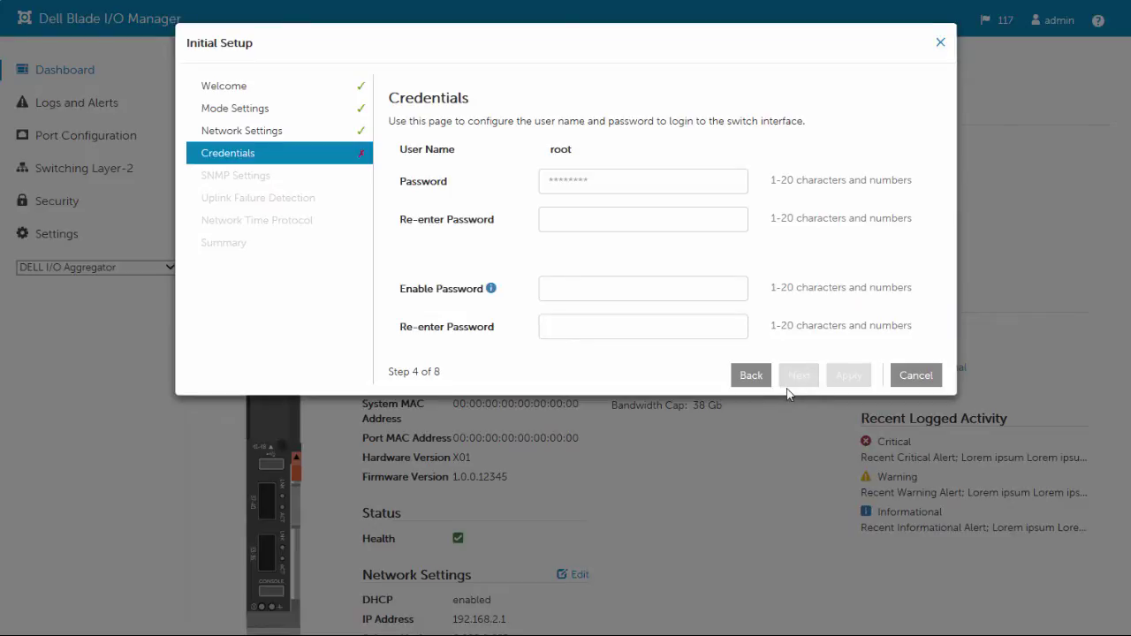
Enter and confirm the root user's login password.
{"action": "left_click", "coordinate": [578, 184]}
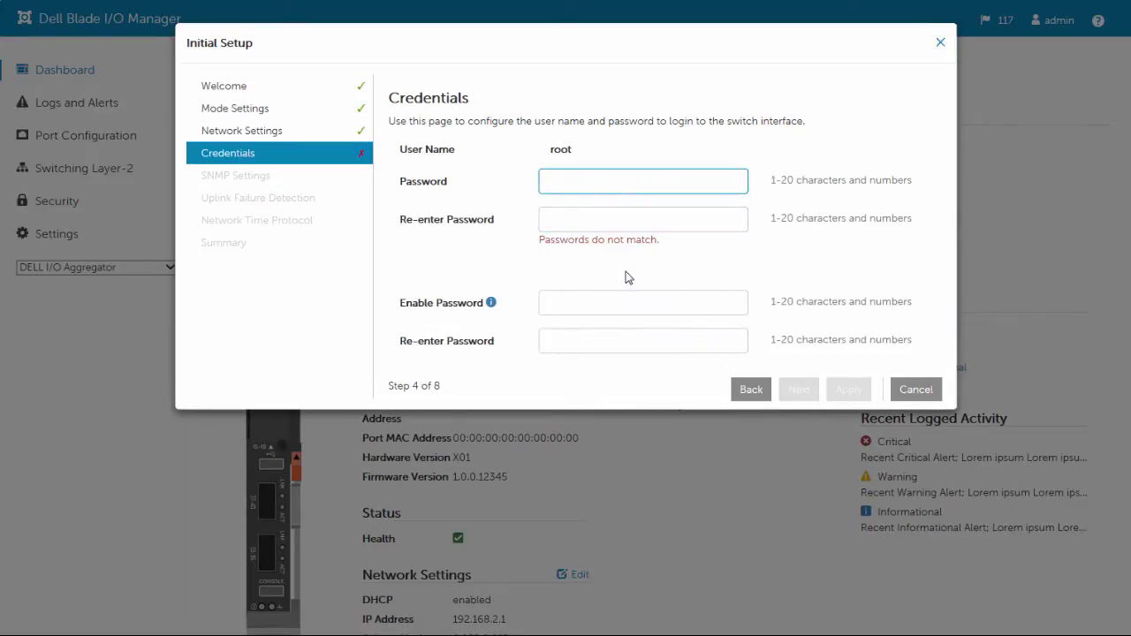
{"action": "type", "text": "admin"}
{"action": "key", "text": "Tab"}
{"action": "type", "text": "admin"}
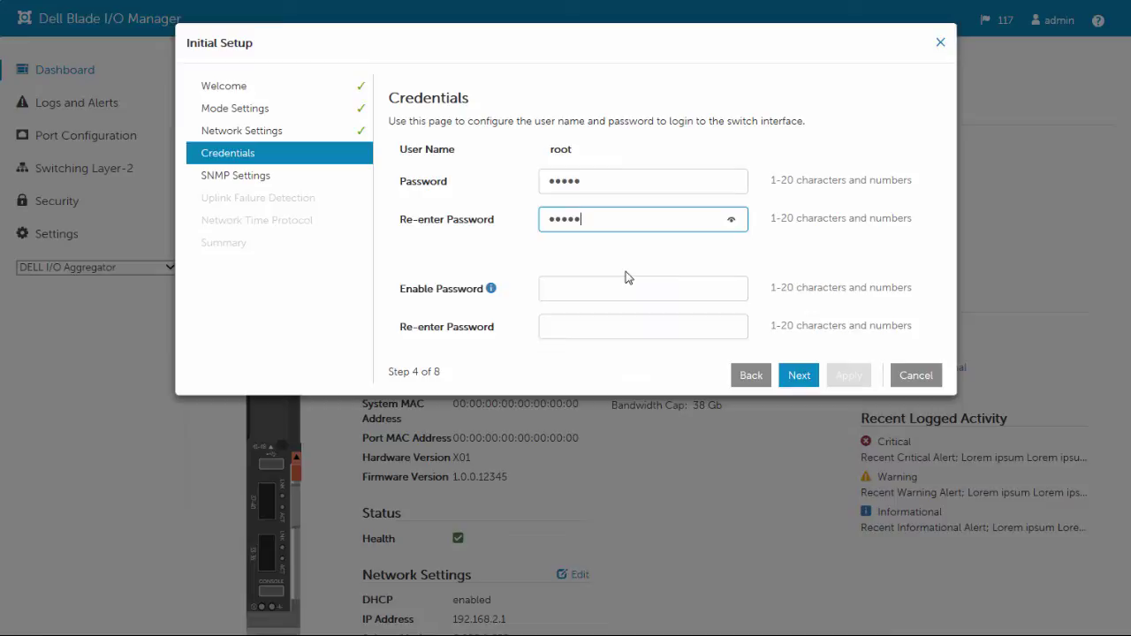
{"action": "key", "text": "Tab"}
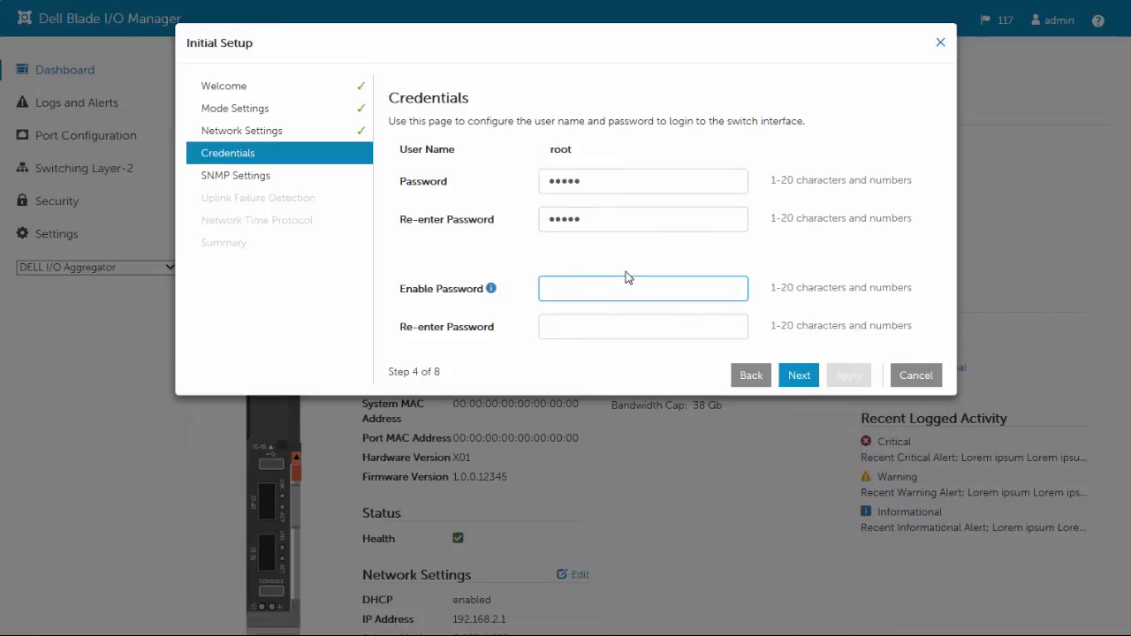
{"action": "left_click", "coordinate": [801, 381]}
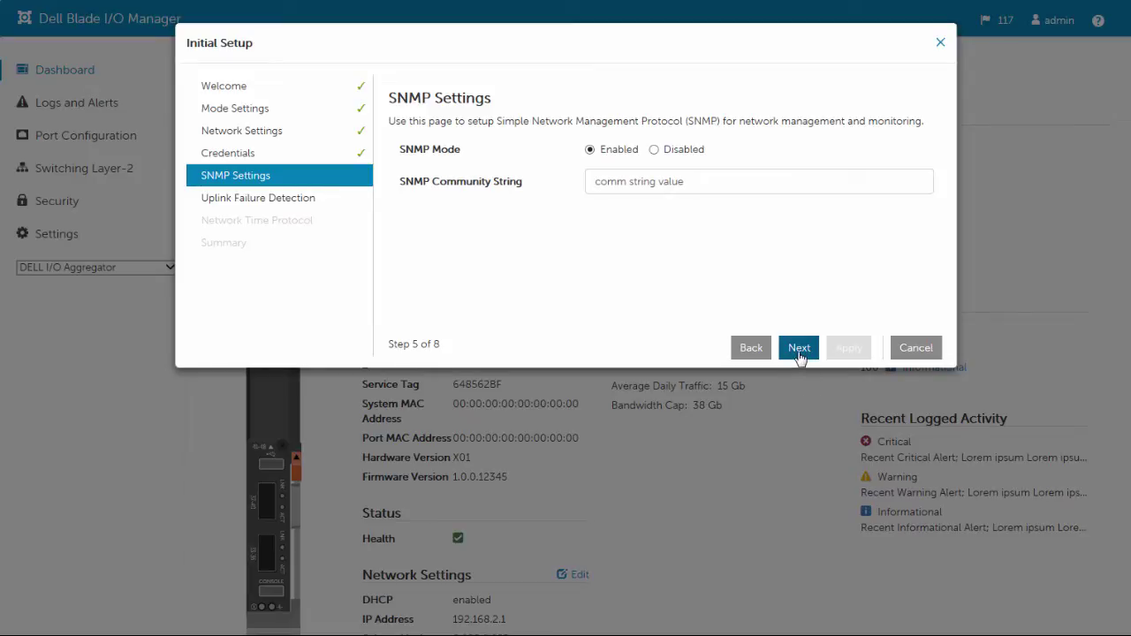
Keep SNMP and uplink failure detection enabled, choose Central Time (US & Canada), and apply.
{"action": "left_click", "coordinate": [799, 352]}
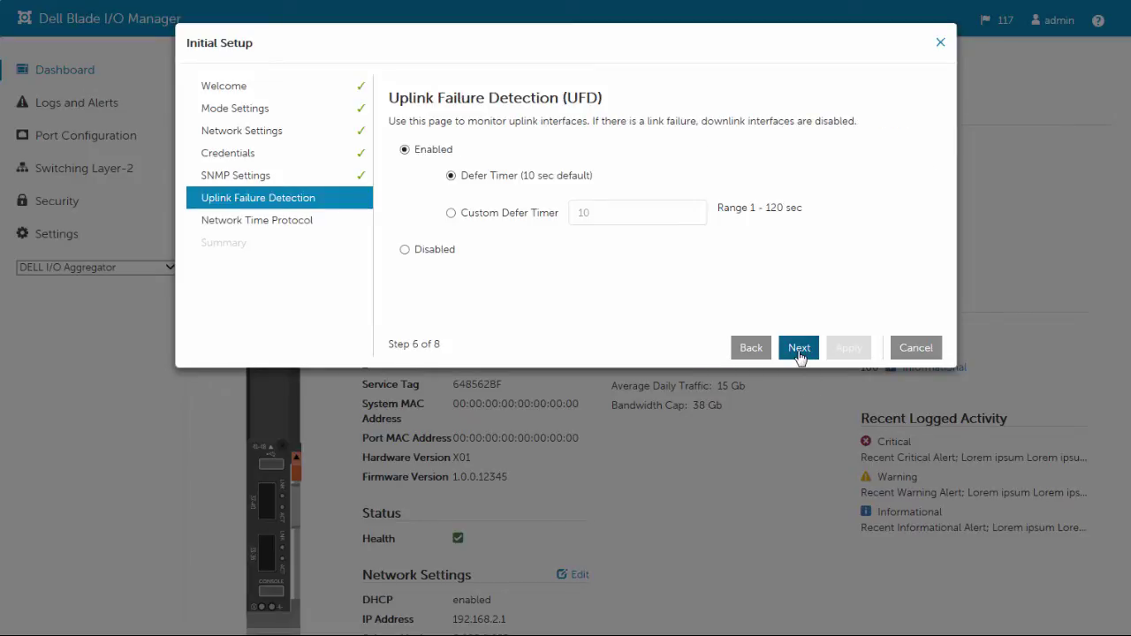
{"action": "left_click", "coordinate": [799, 350]}
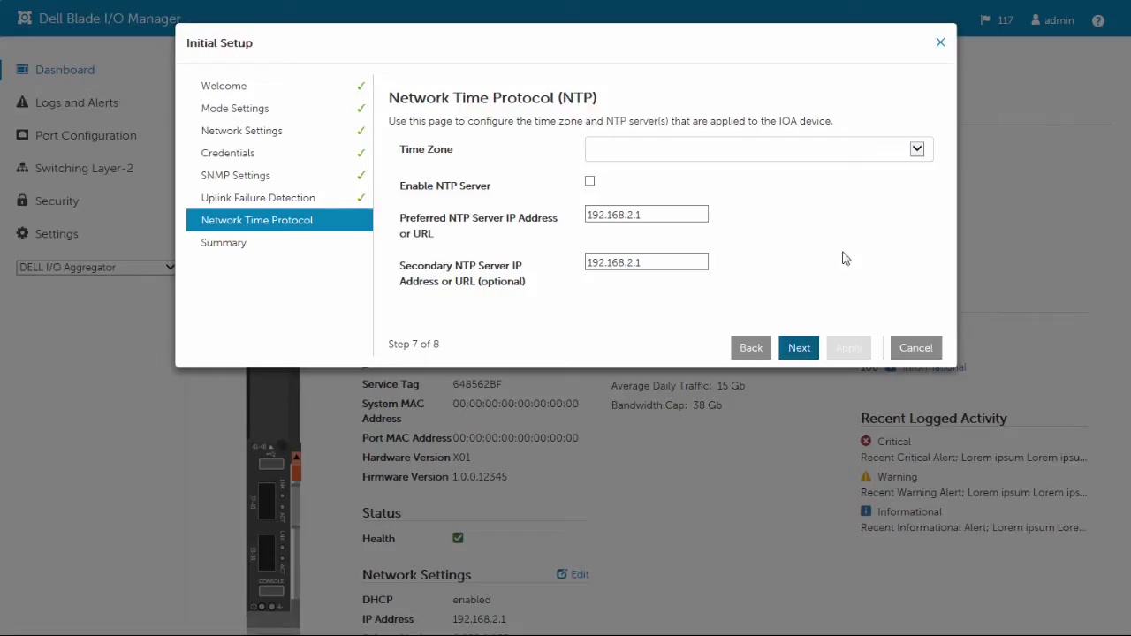
{"action": "left_click", "coordinate": [917, 150]}
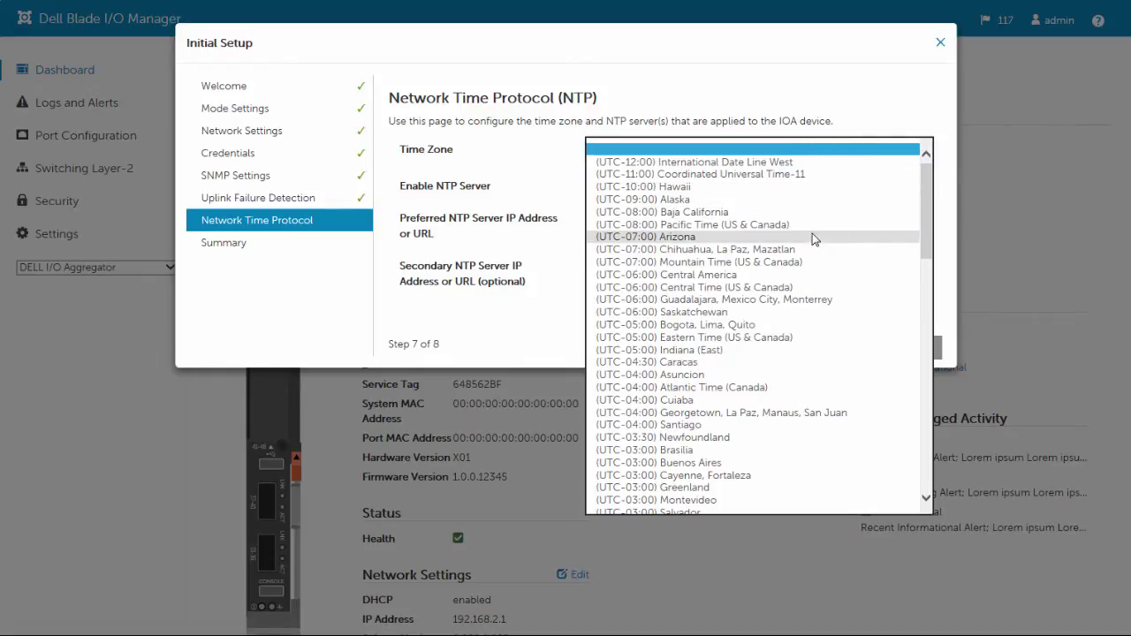
{"action": "left_click", "coordinate": [743, 288]}
{"action": "left_click", "coordinate": [799, 349]}
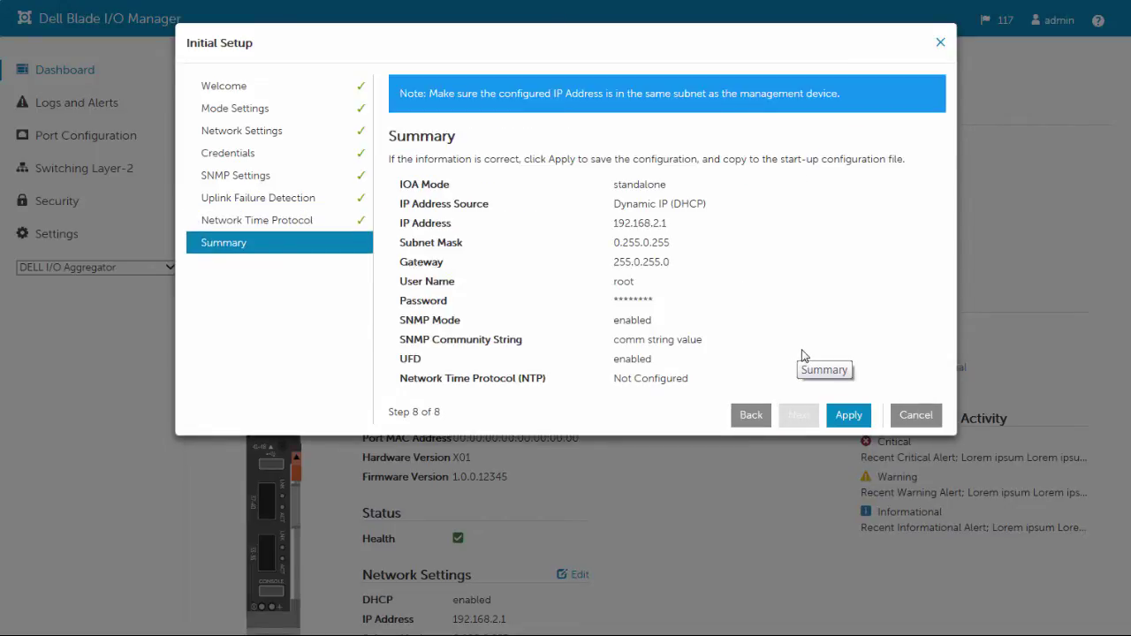
{"action": "left_click", "coordinate": [845, 418]}
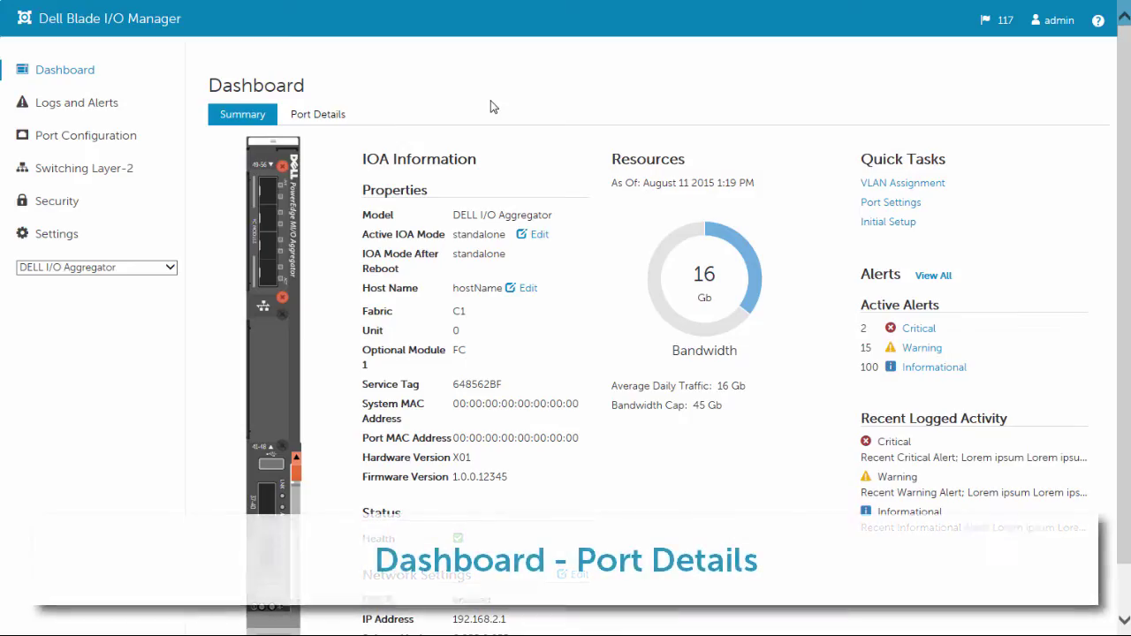
{"action": "left_click", "coordinate": [313, 128]}
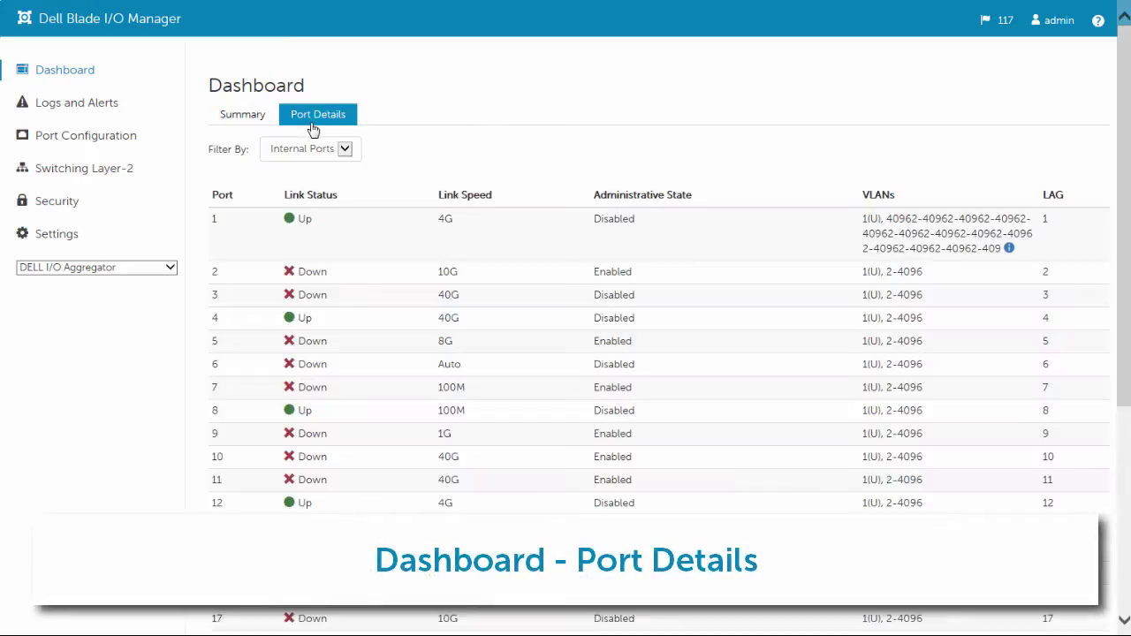
{"action": "left_click", "coordinate": [345, 150]}
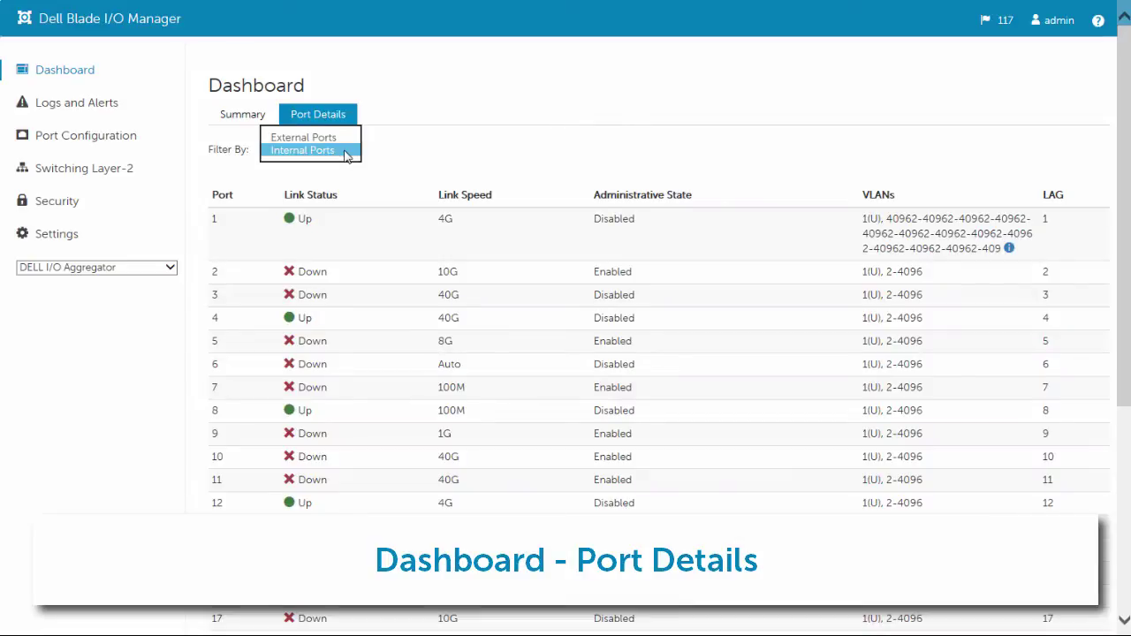
{"action": "left_click", "coordinate": [329, 137]}
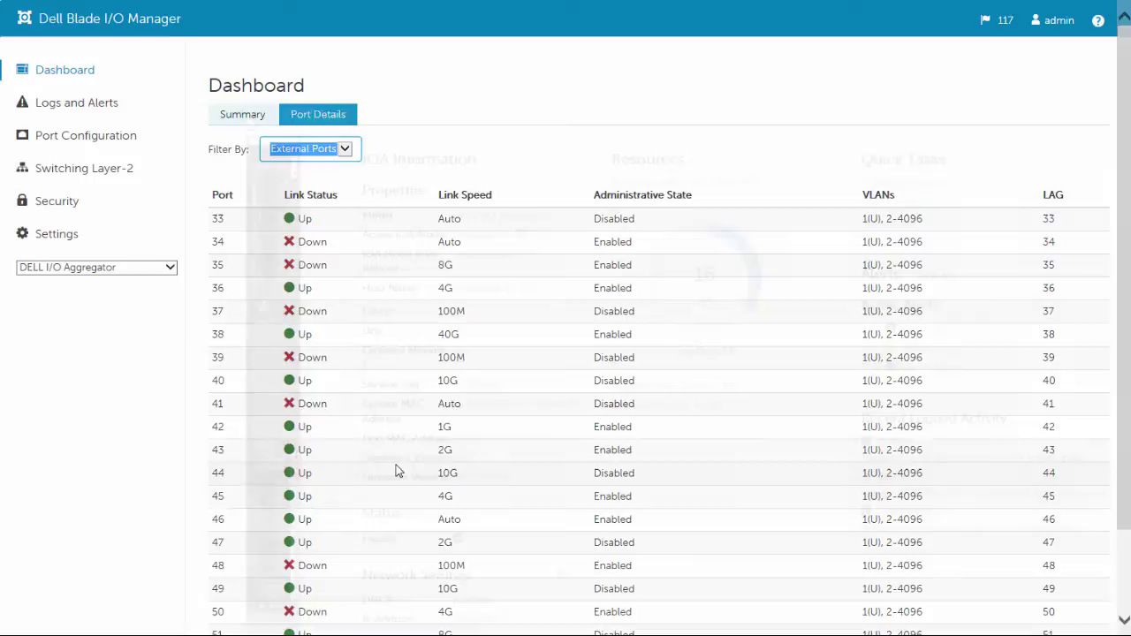
{"action": "left_click", "coordinate": [243, 115]}
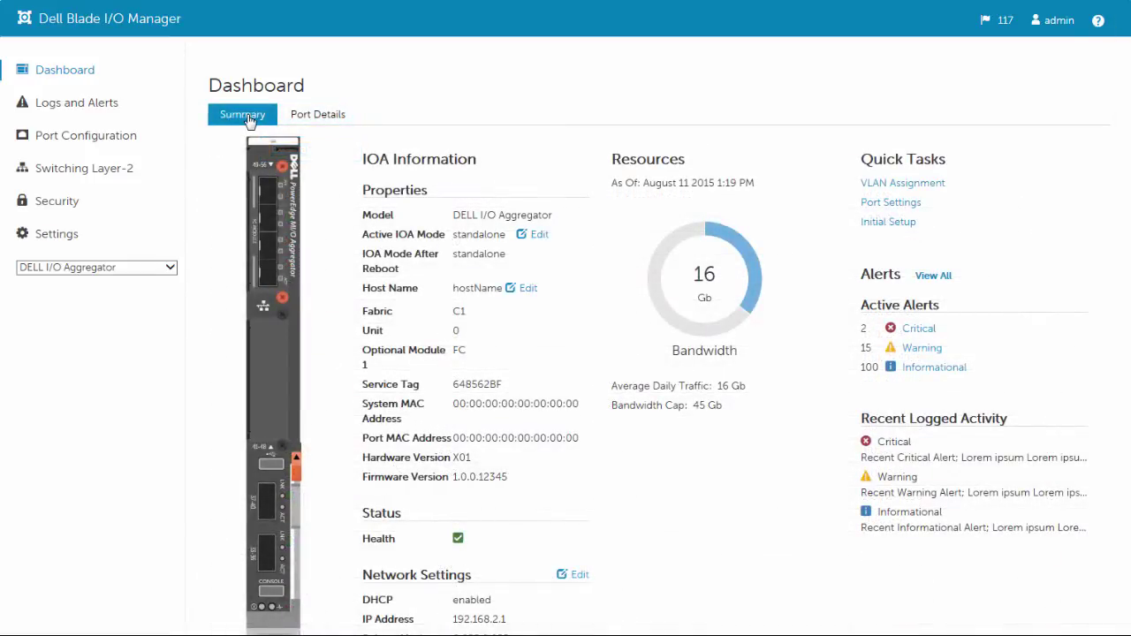
Switch the active IOA mode to stack, accepting the reboot warning.
{"action": "left_click", "coordinate": [536, 236]}
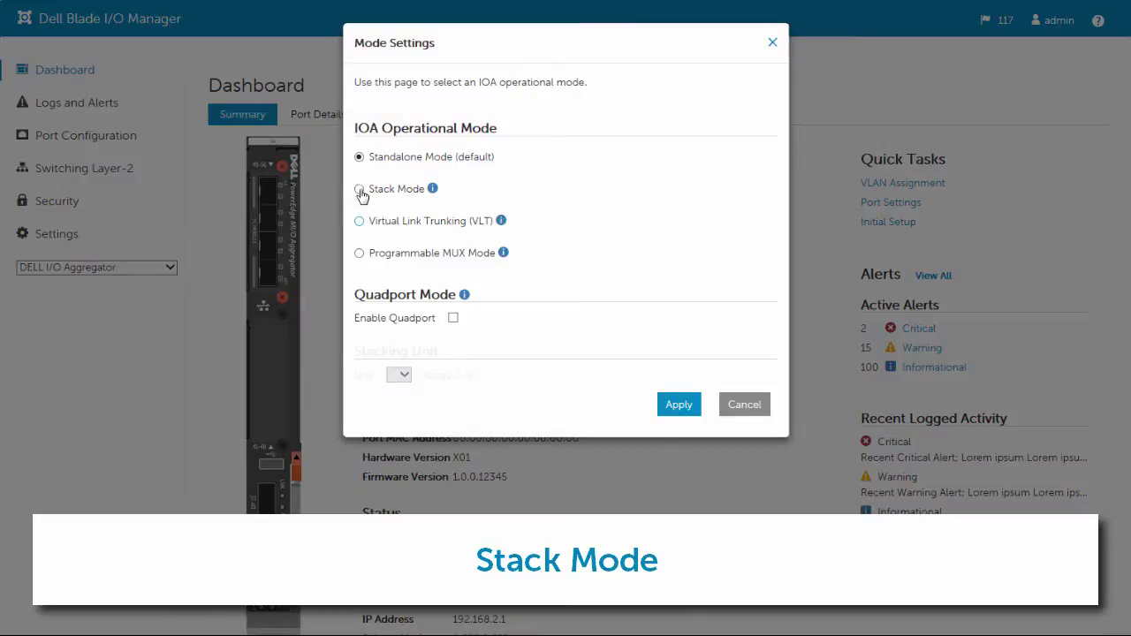
{"action": "left_click", "coordinate": [359, 189]}
{"action": "left_click", "coordinate": [677, 405]}
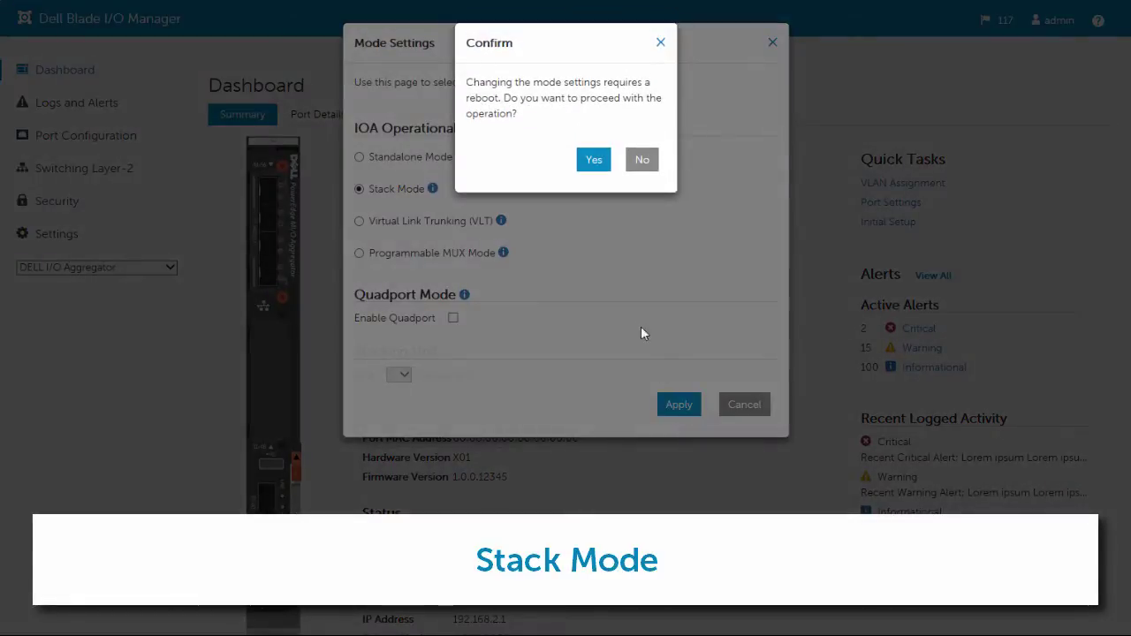
{"action": "left_click", "coordinate": [594, 159]}
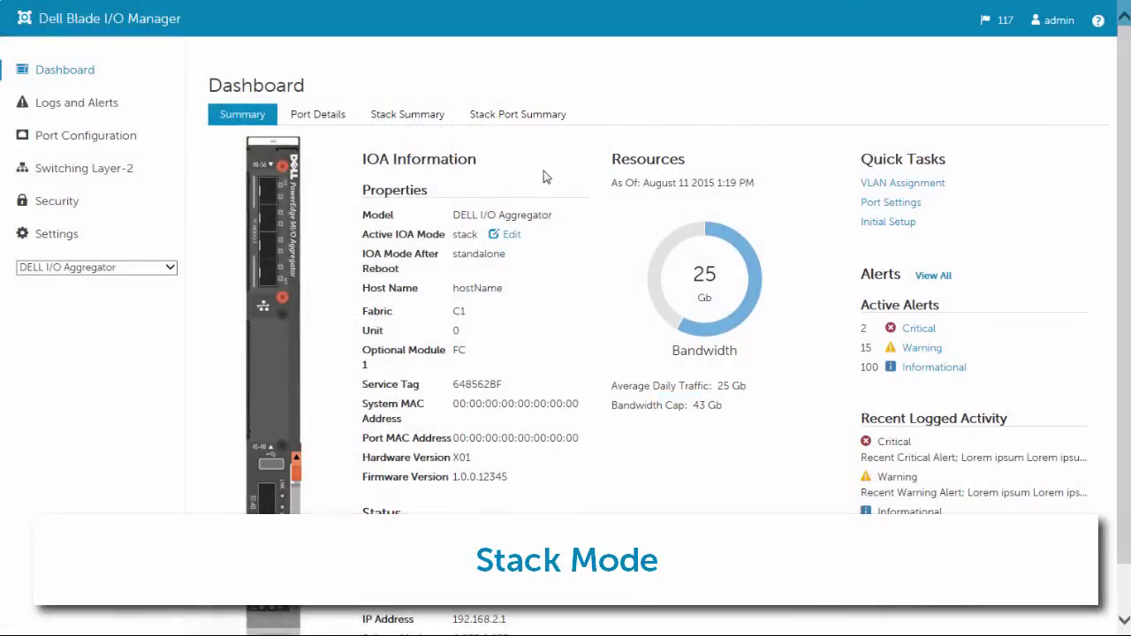
Review the Stack Port Summary filtered to unit 0 - Master and all port types.
{"action": "left_click", "coordinate": [407, 116]}
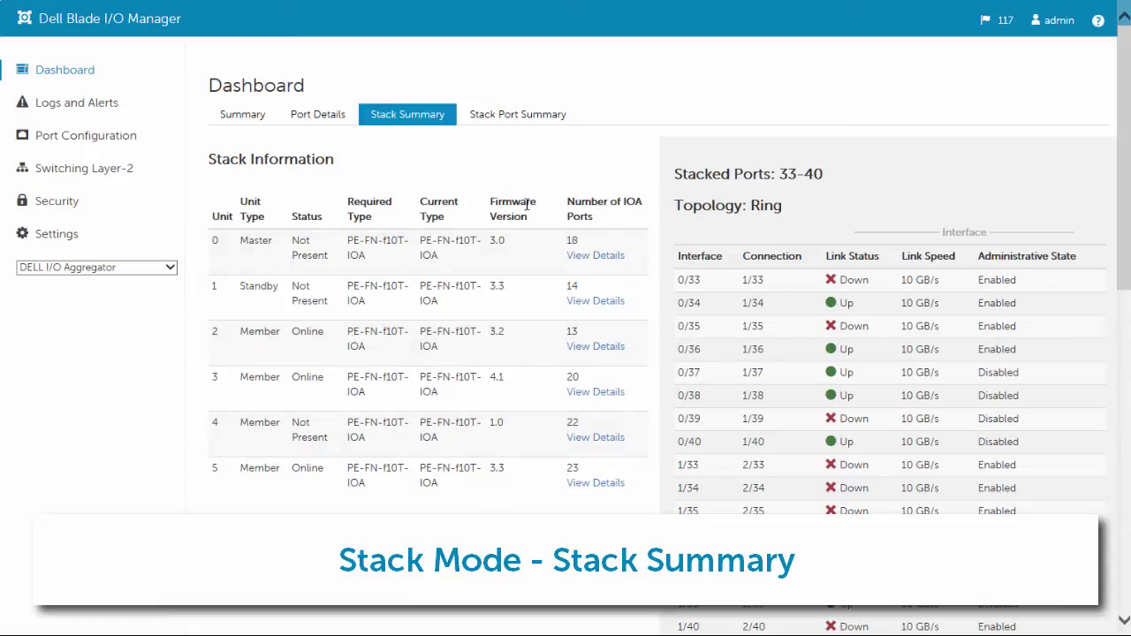
{"action": "left_click", "coordinate": [519, 123]}
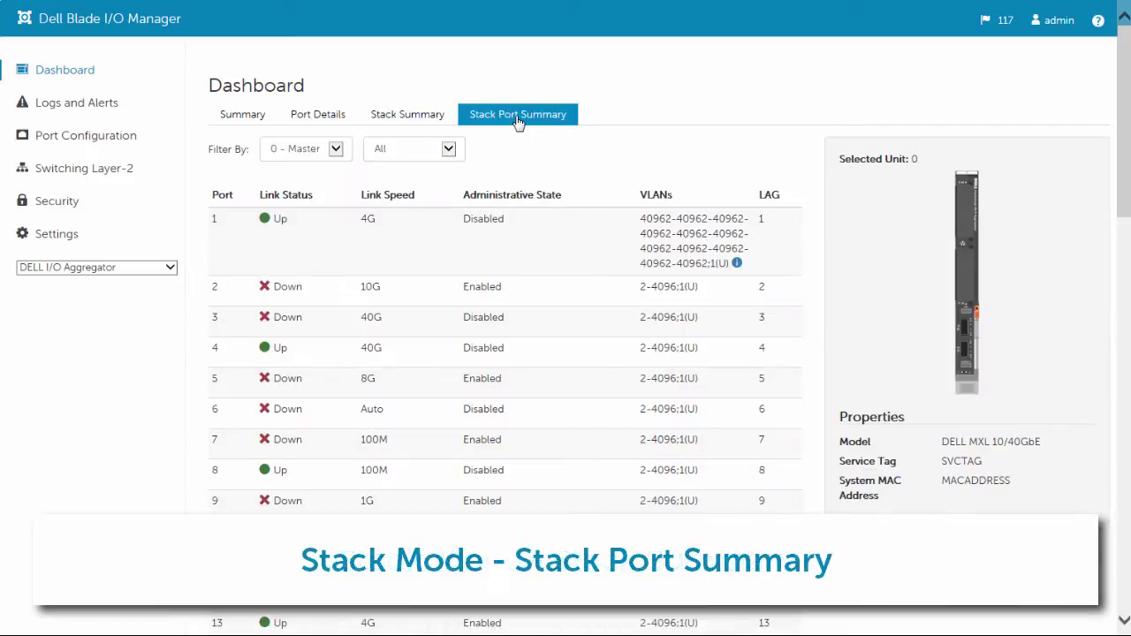
{"action": "left_click", "coordinate": [335, 151]}
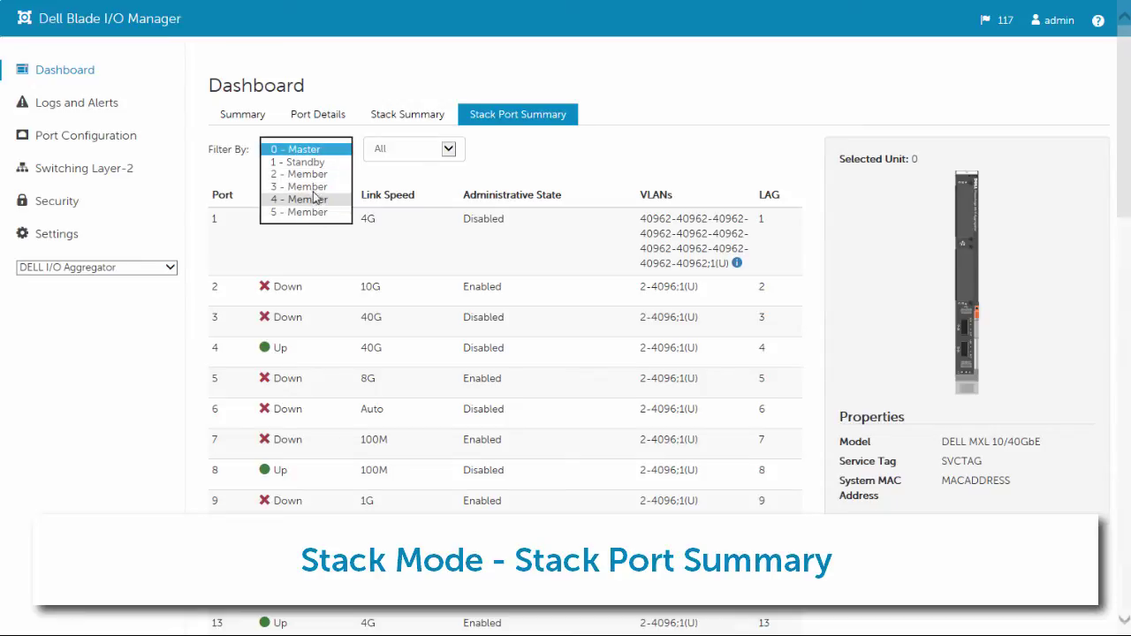
{"action": "left_click", "coordinate": [314, 152]}
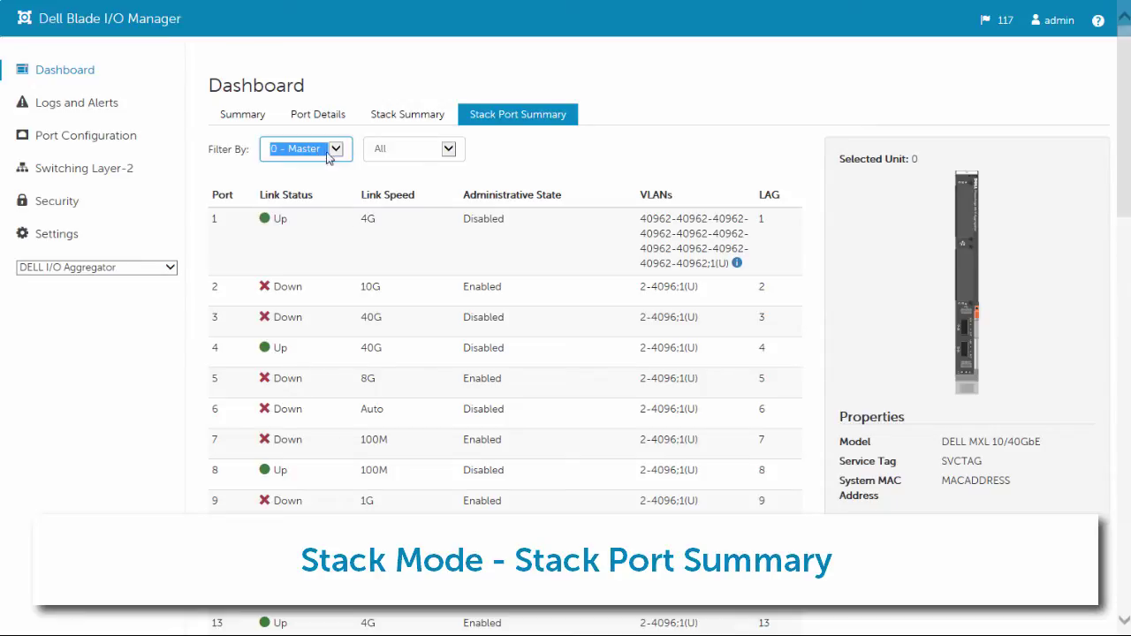
{"action": "left_click", "coordinate": [447, 149]}
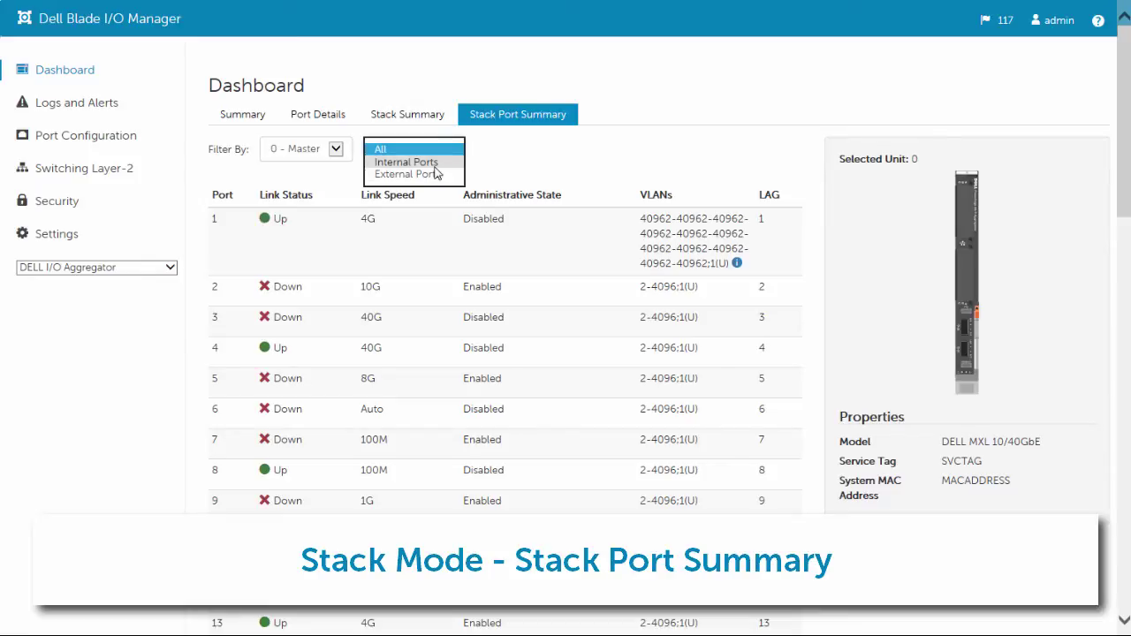
{"action": "left_click", "coordinate": [434, 156]}
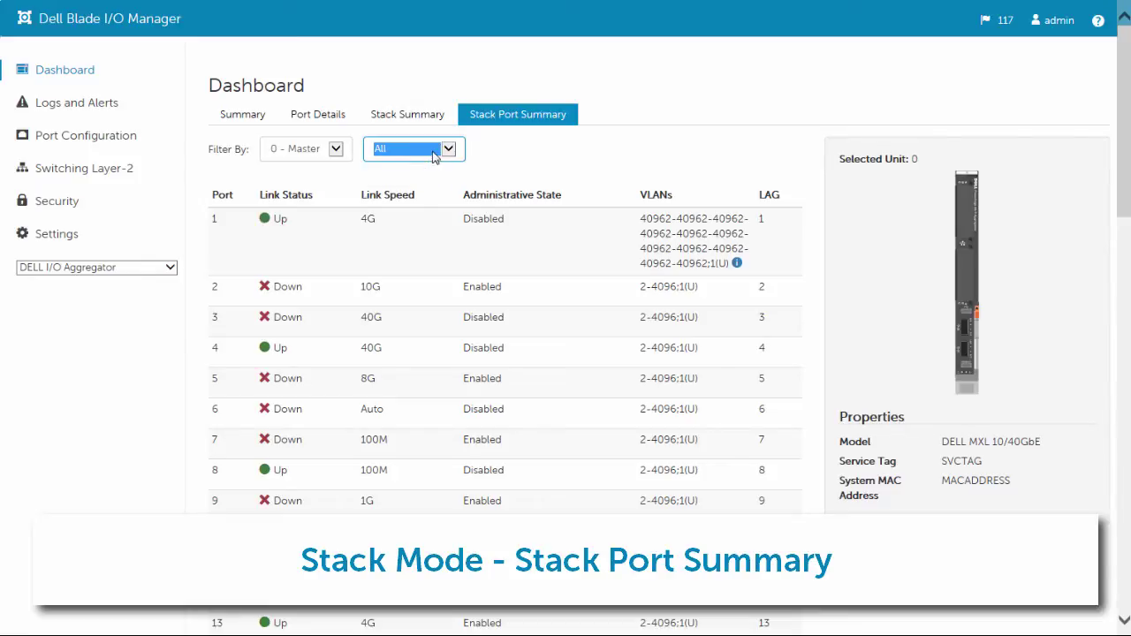
{"action": "left_click", "coordinate": [258, 119]}
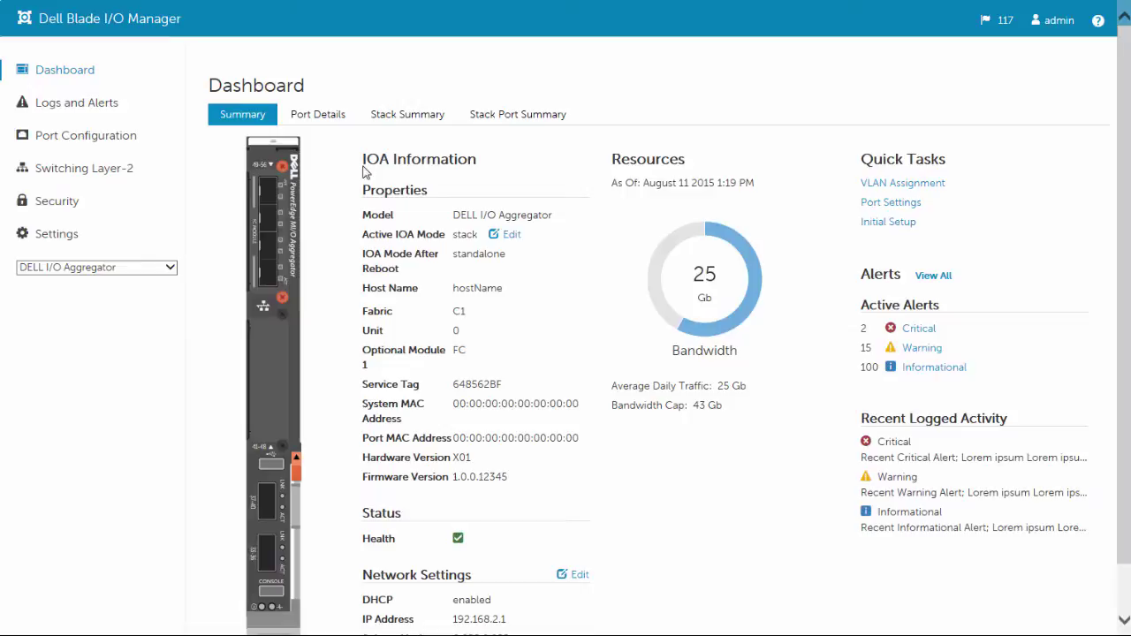
Change the active IOA mode to Virtual Link Trunking, confirm, and view the VLT domain details.
{"action": "left_click", "coordinate": [508, 234]}
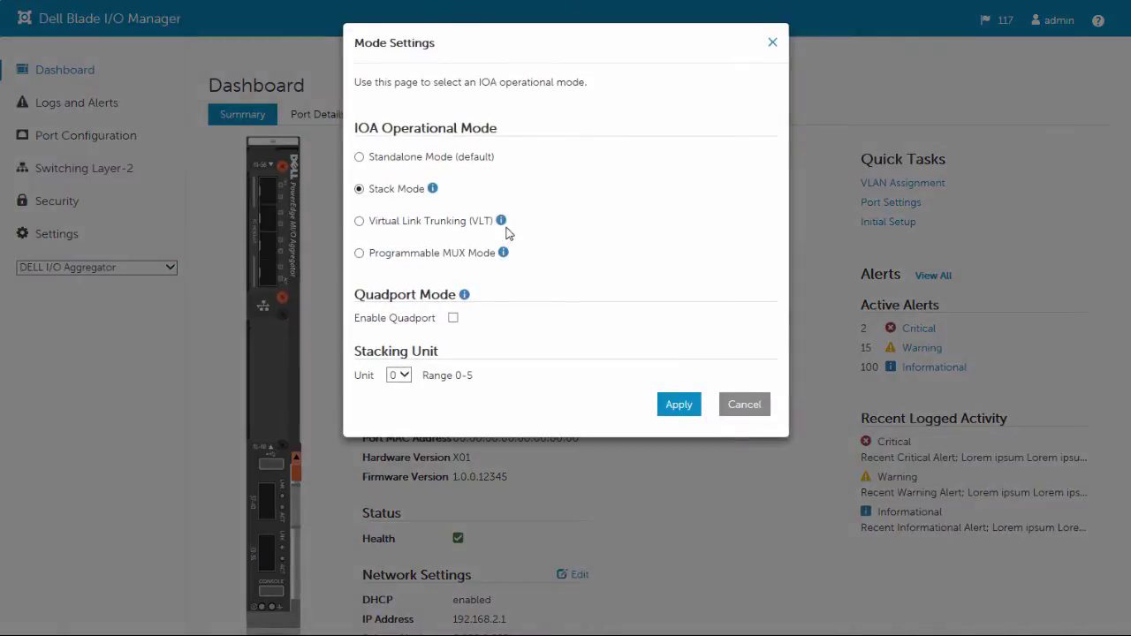
{"action": "left_click", "coordinate": [358, 221]}
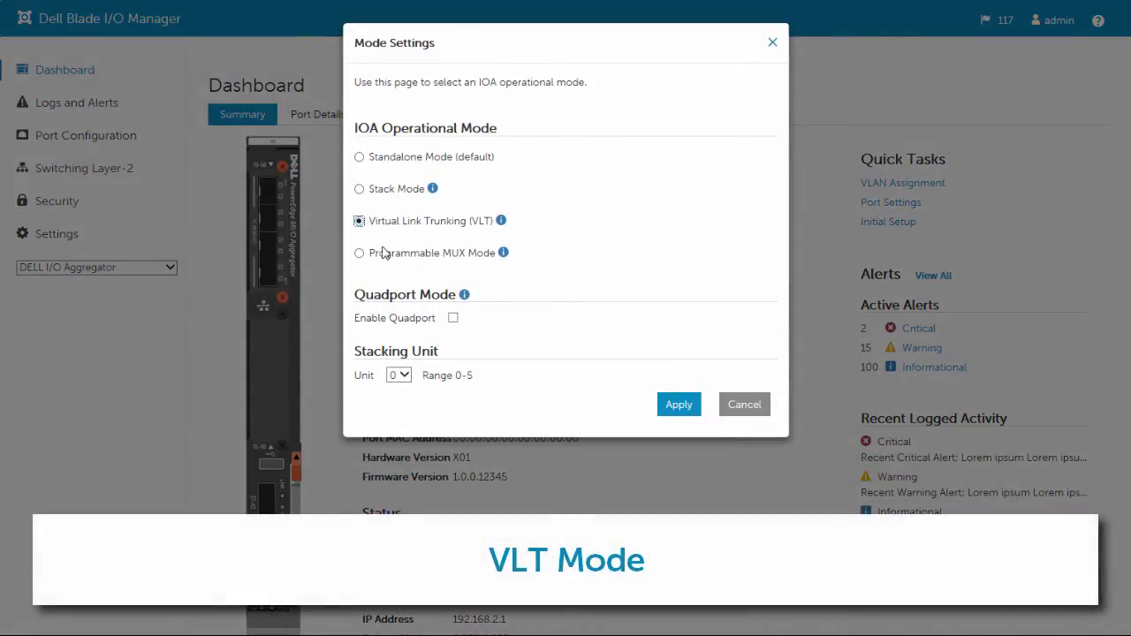
{"action": "left_click", "coordinate": [676, 405]}
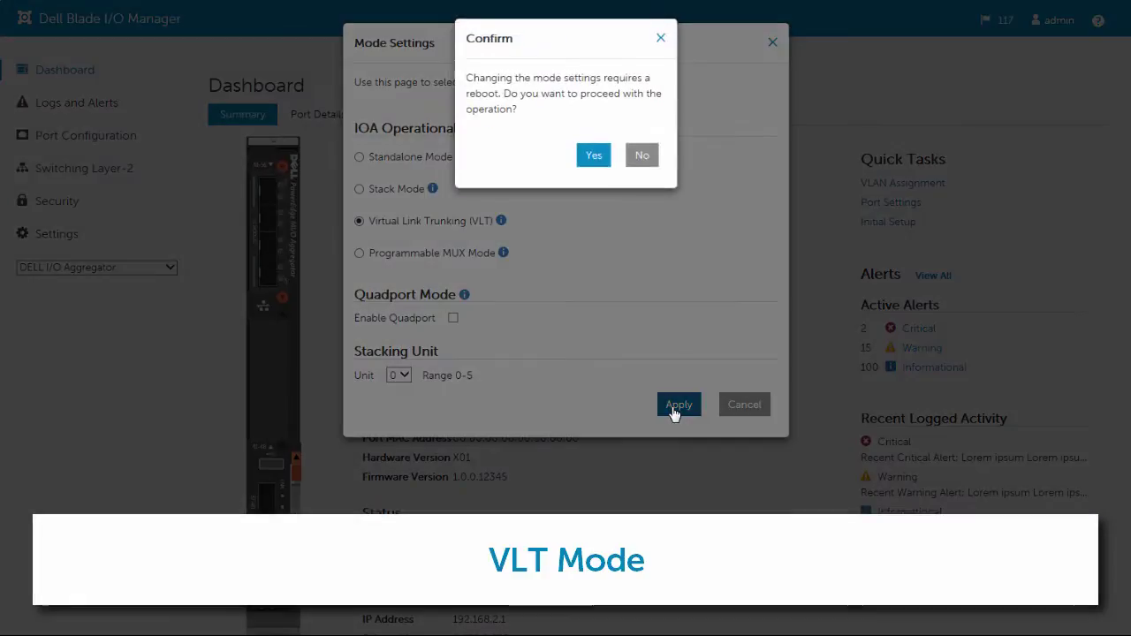
{"action": "left_click", "coordinate": [593, 159]}
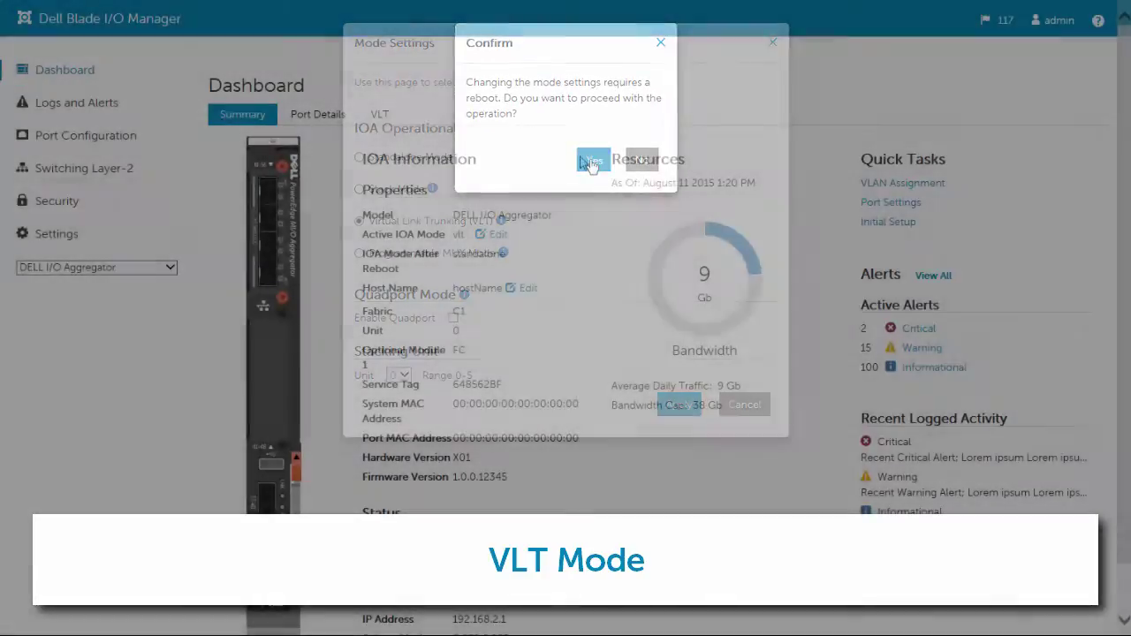
{"action": "left_click", "coordinate": [379, 119]}
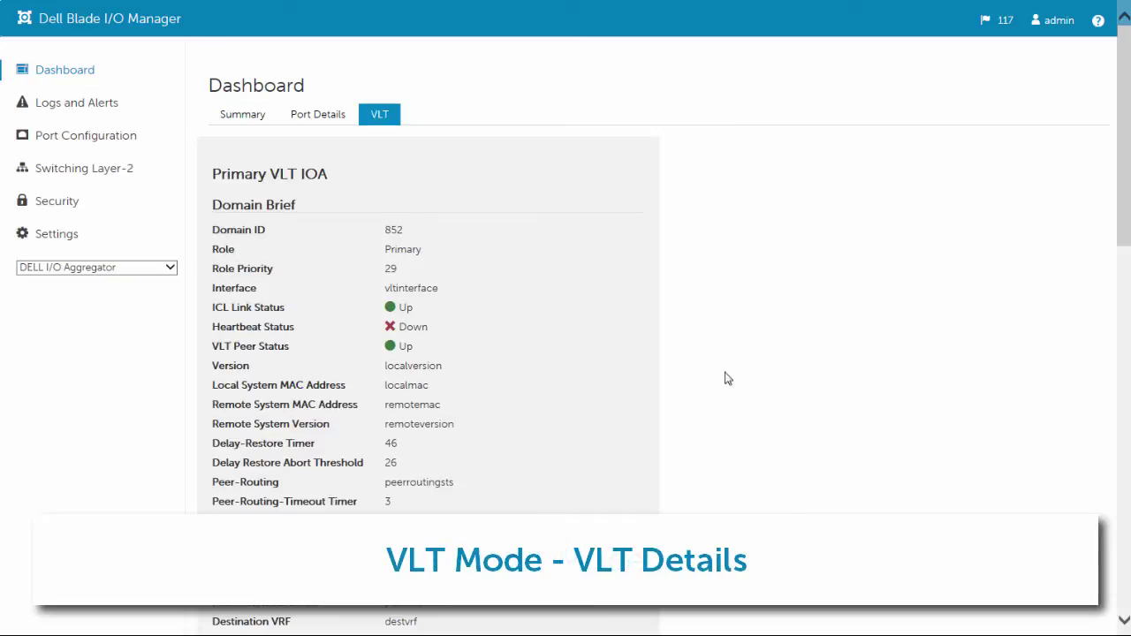
{"action": "mouse_move", "coordinate": [1128, 212]}
{"action": "left_mouse_down"}
{"action": "mouse_move", "coordinate": [1128, 583]}
{"action": "mouse_move", "coordinate": [1107, 346]}
{"action": "mouse_move", "coordinate": [1111, 222]}
{"action": "left_mouse_up"}
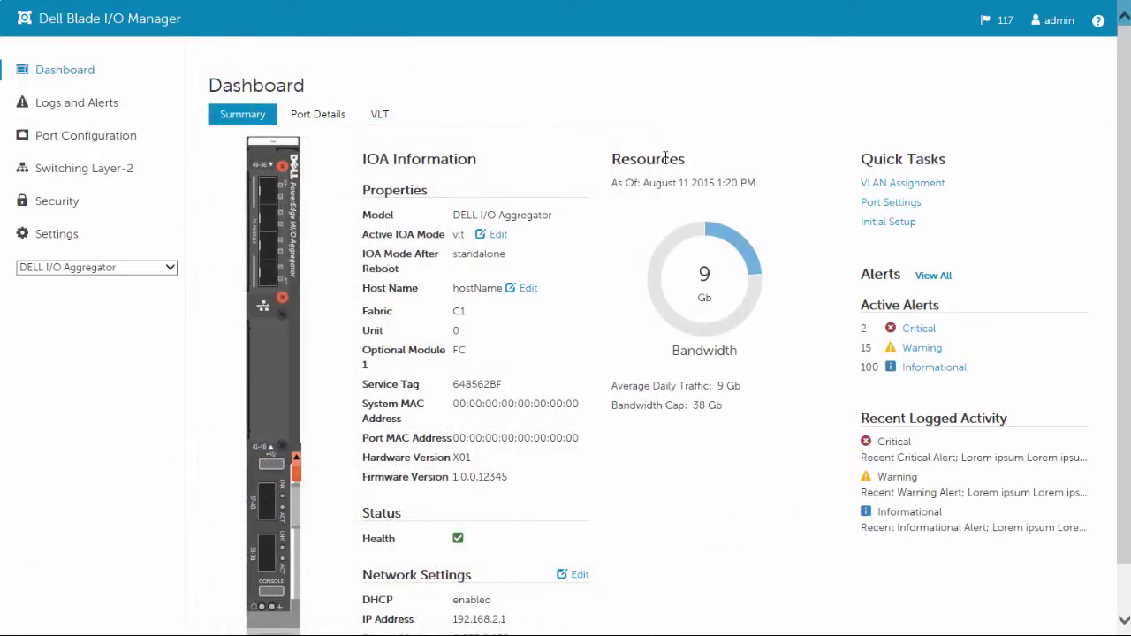
Select internal ports 1, 2, 3 and 4 for VLAN assignment.
{"action": "left_click", "coordinate": [881, 185]}
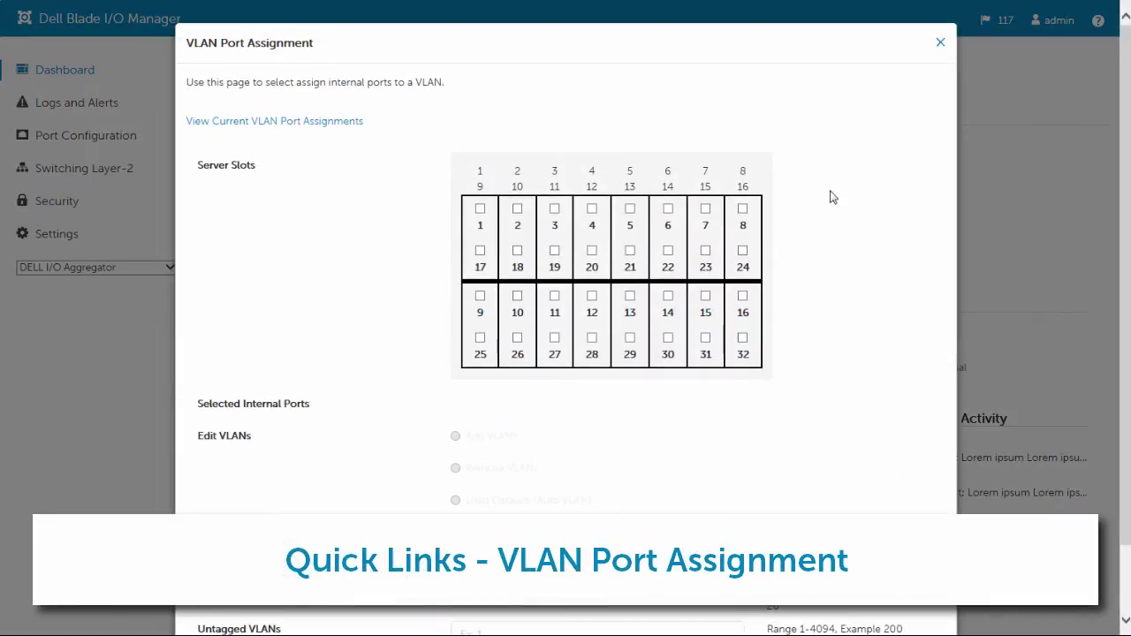
{"action": "left_click", "coordinate": [481, 209]}
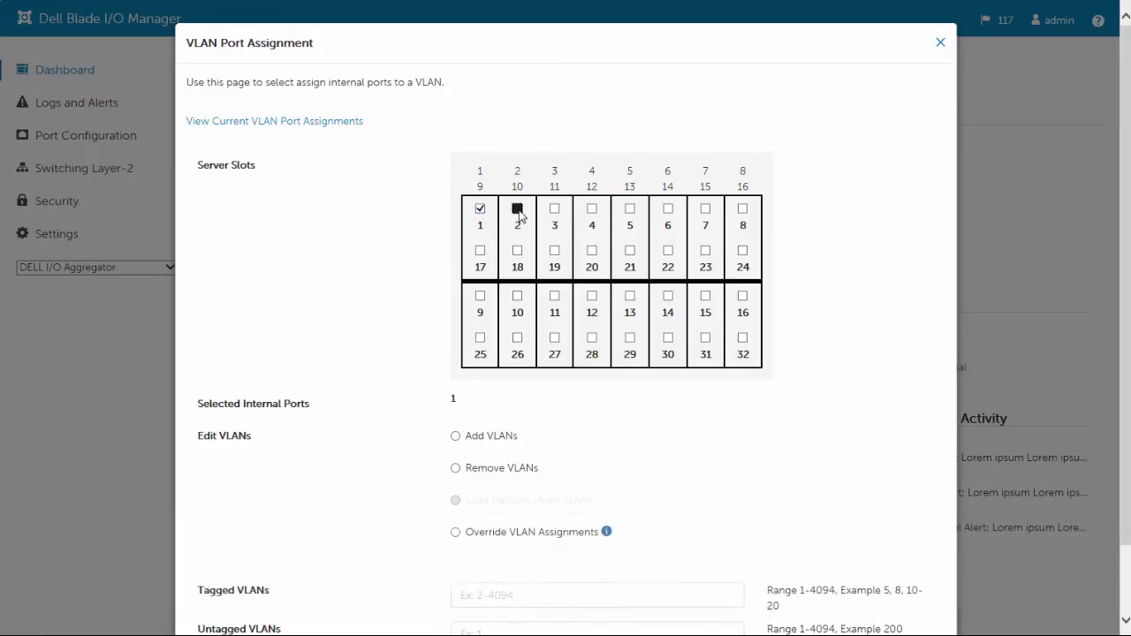
{"action": "left_click", "coordinate": [517, 209]}
{"action": "left_click", "coordinate": [554, 208]}
{"action": "left_click", "coordinate": [596, 215]}
Add 1234 as a tagged VLAN to the selected ports and apply.
{"action": "left_click", "coordinate": [456, 436]}
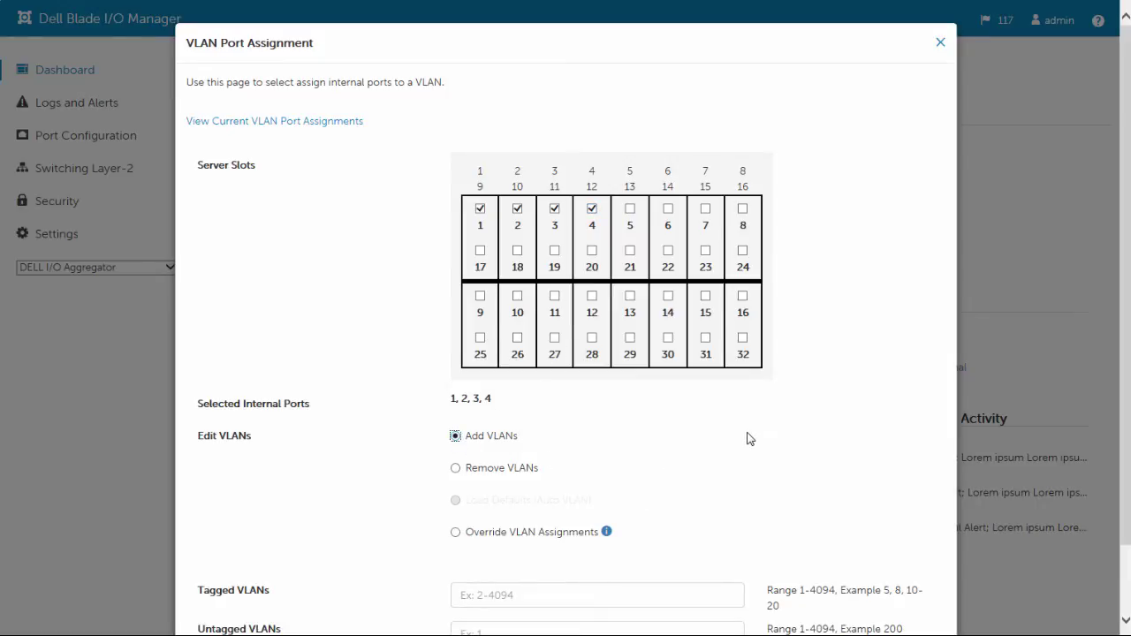
{"action": "scroll", "coordinate": [745, 442], "scroll_direction": "down", "scroll_amount": 1}
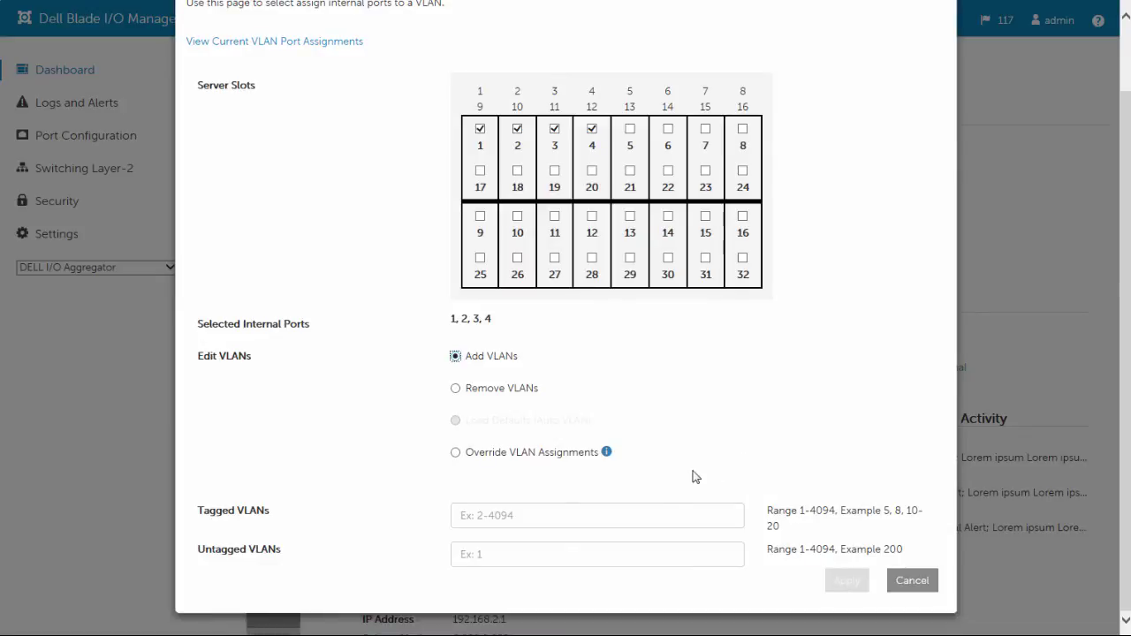
{"action": "left_click", "coordinate": [571, 512]}
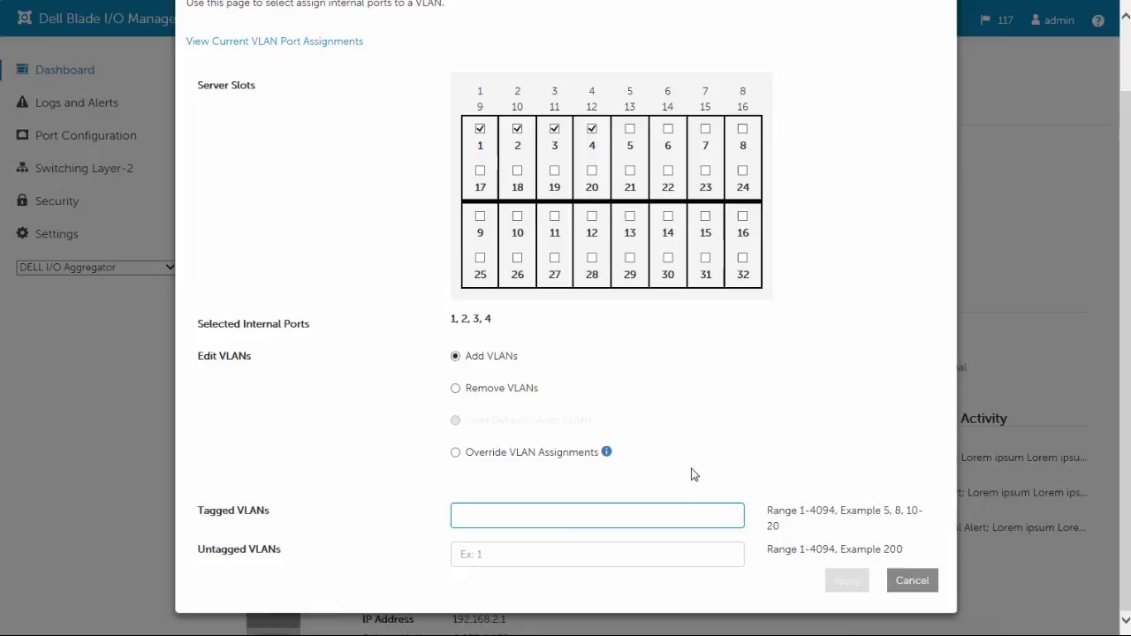
{"action": "type", "text": "1234"}
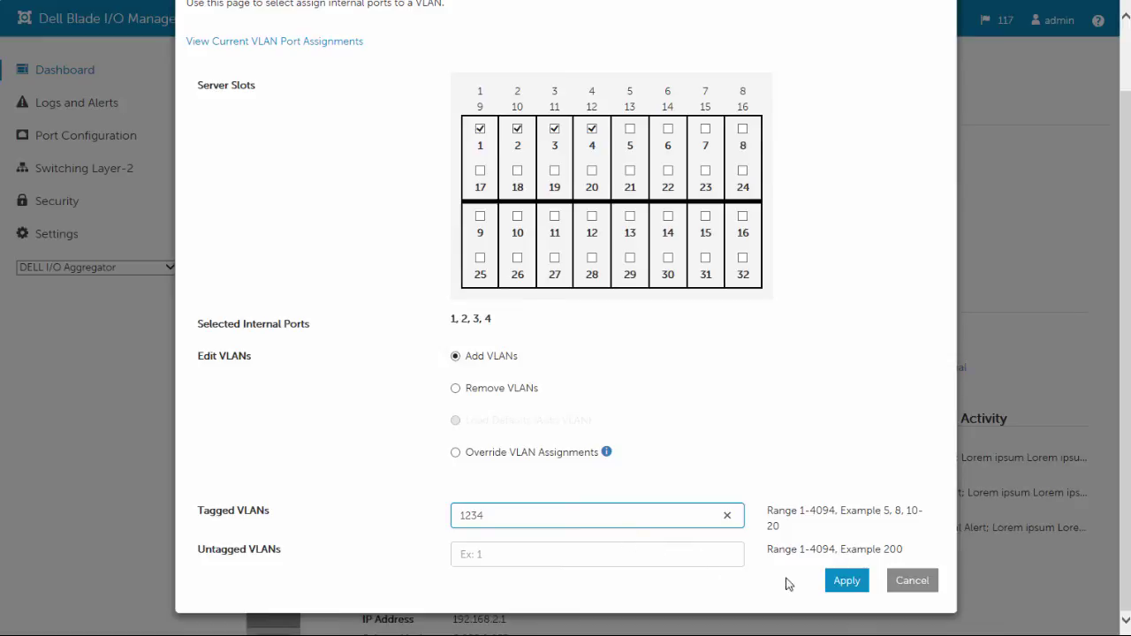
{"action": "left_click", "coordinate": [843, 586]}
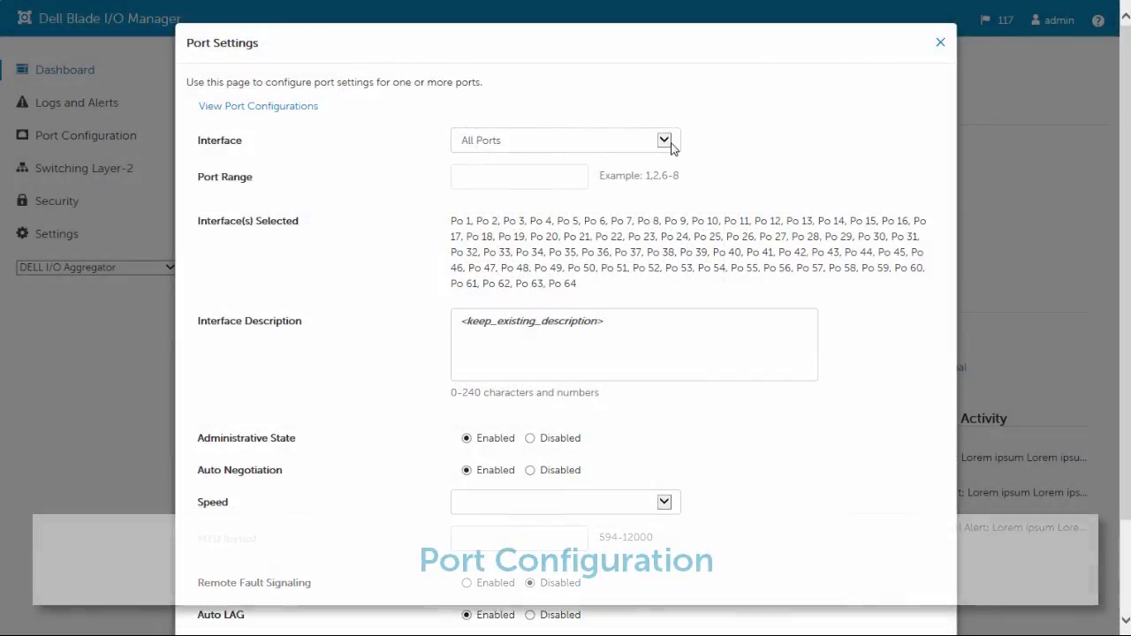
Replace the all-ports interface description with 'Port description' and apply it.
{"action": "left_click", "coordinate": [639, 322]}
{"action": "left_click_drag", "start_coordinate": [638, 323], "coordinate": [427, 326]}
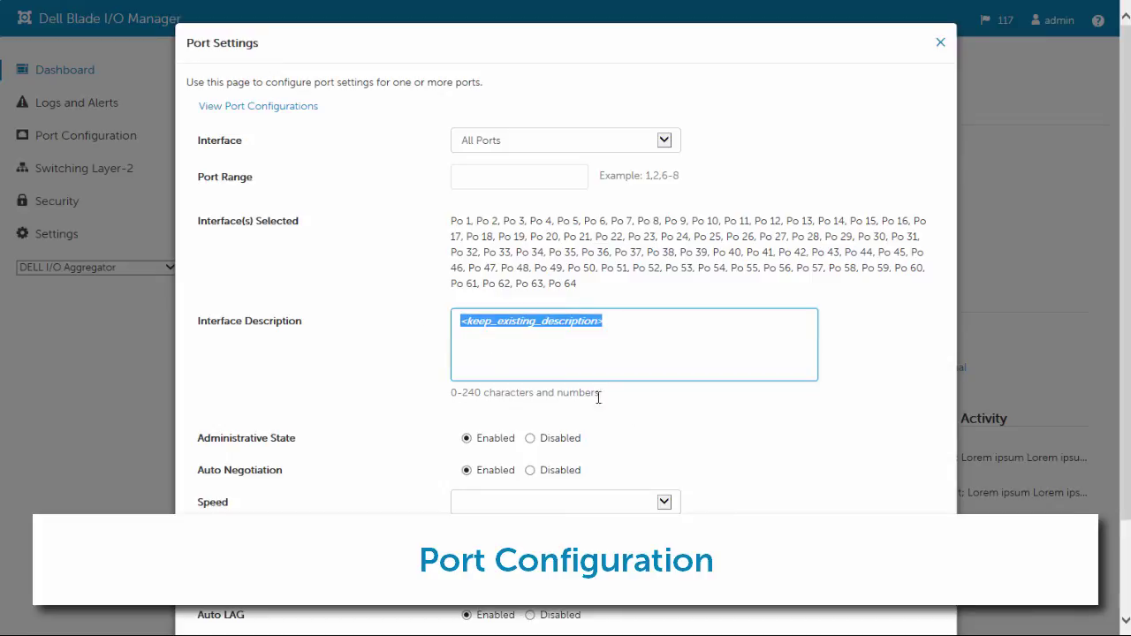
{"action": "type", "text": "Port description"}
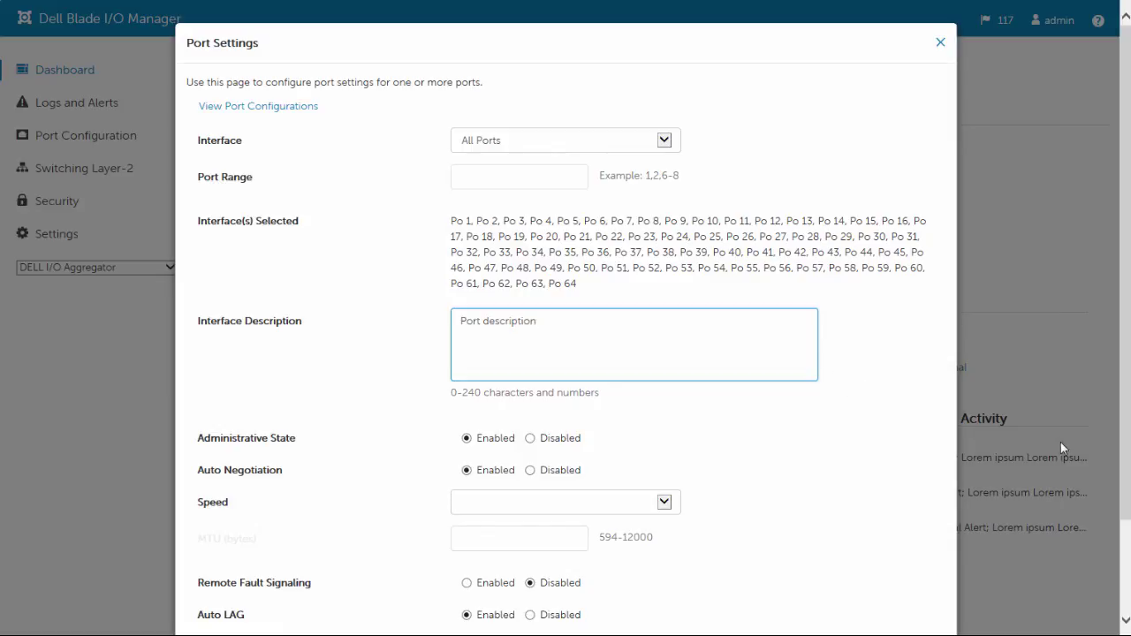
{"action": "left_click_drag", "start_coordinate": [1124, 473], "coordinate": [1111, 584]}
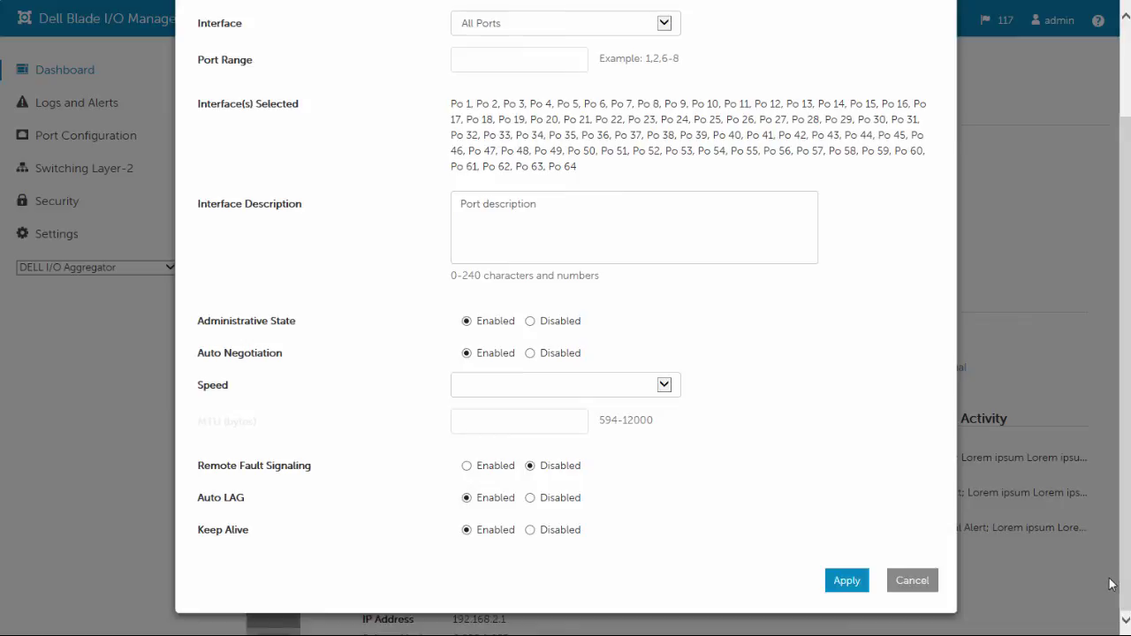
{"action": "left_click", "coordinate": [851, 589]}
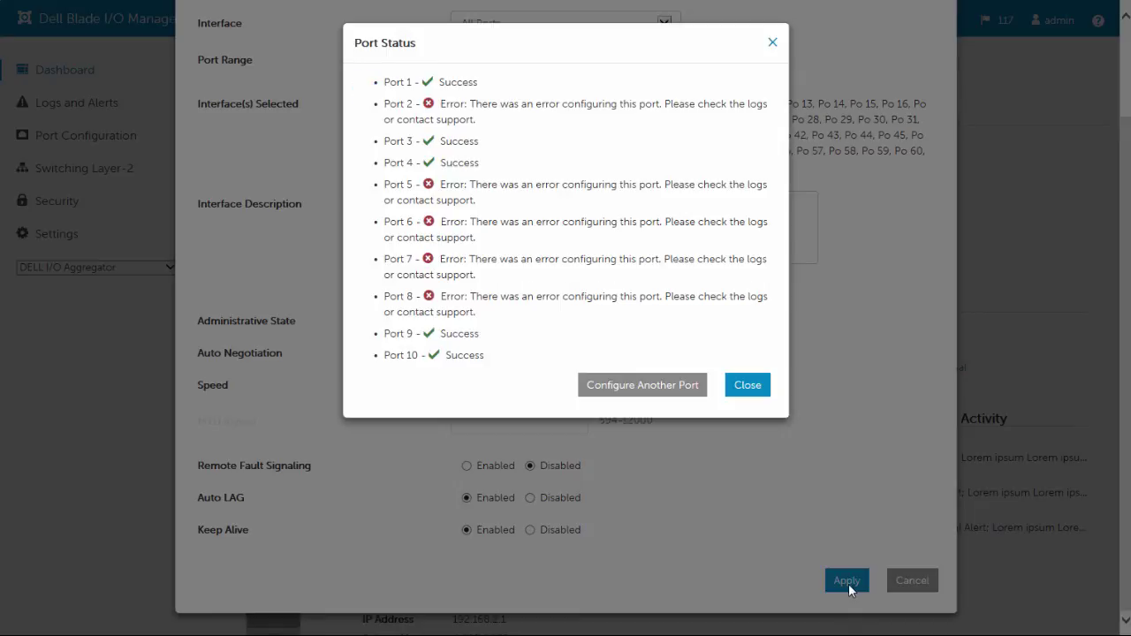
Close the Port Status results dialog.
{"action": "left_click", "coordinate": [747, 386]}
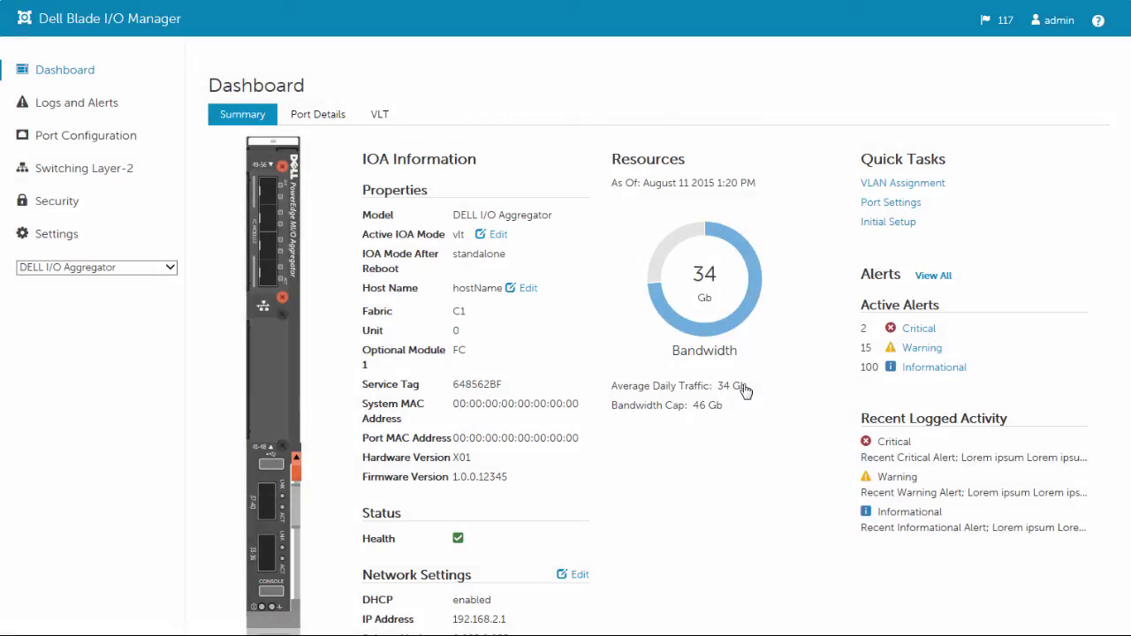